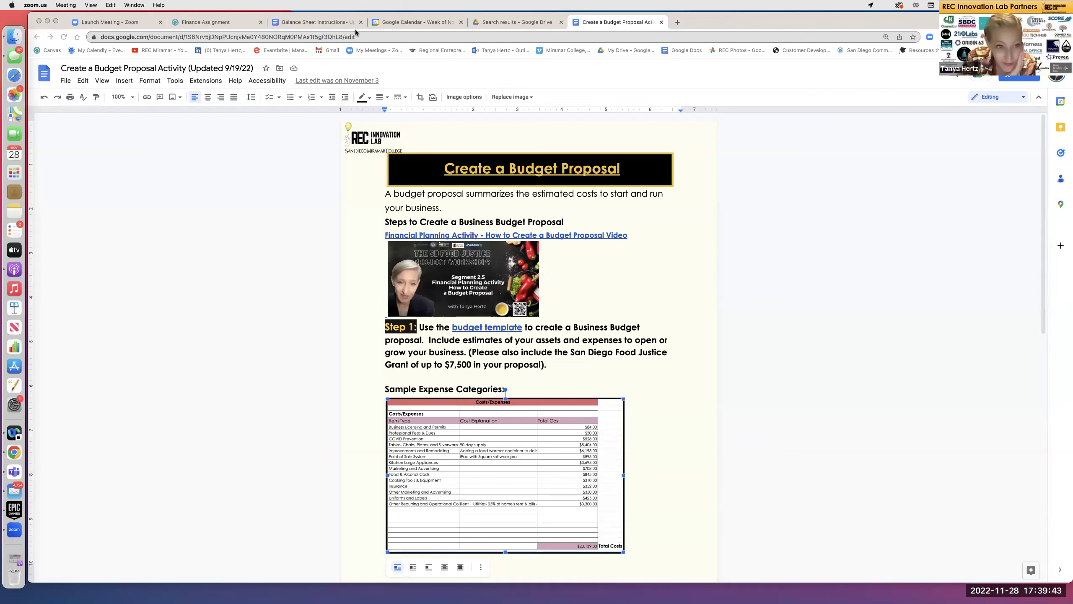
Step: Check the budget proposal document, then review the Finance Assignment in Canvas and its linked balance sheet instructions
scroll(605, 183, "down", 2)
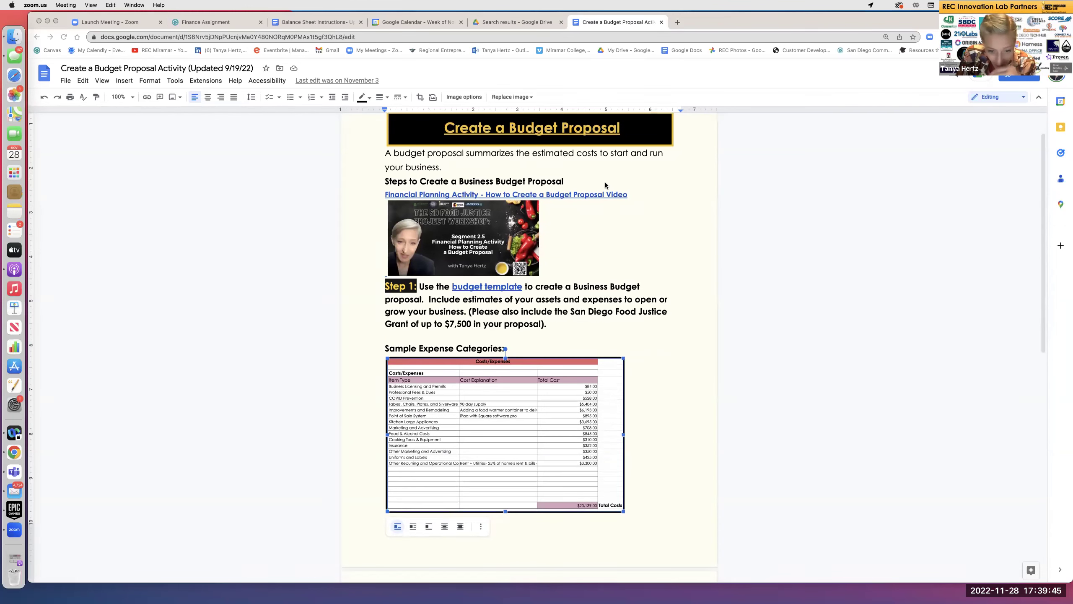
scroll(598, 186, "up", 2)
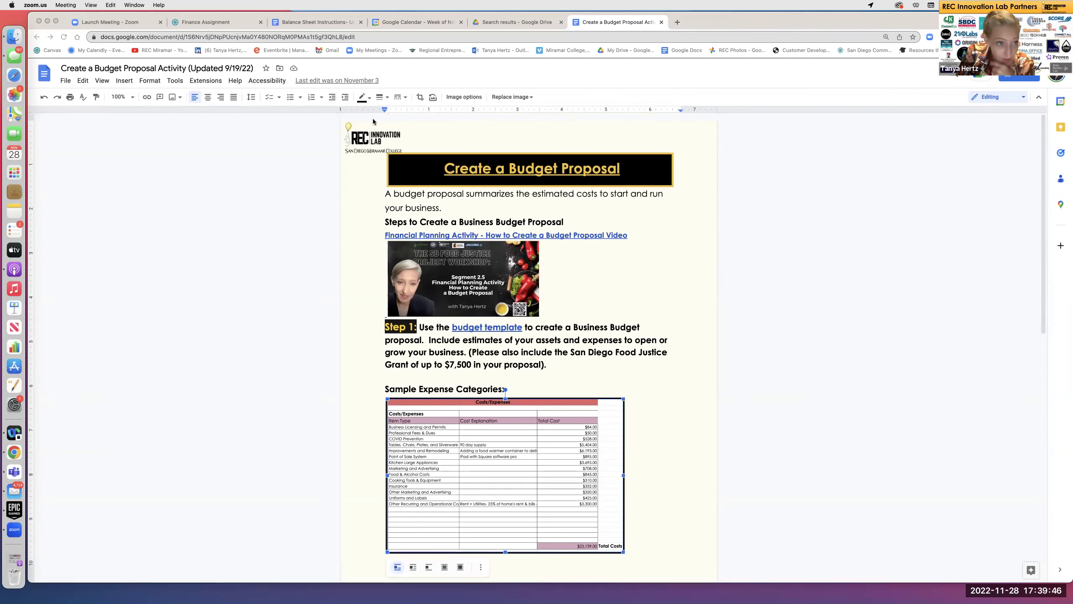
left_click(213, 23)
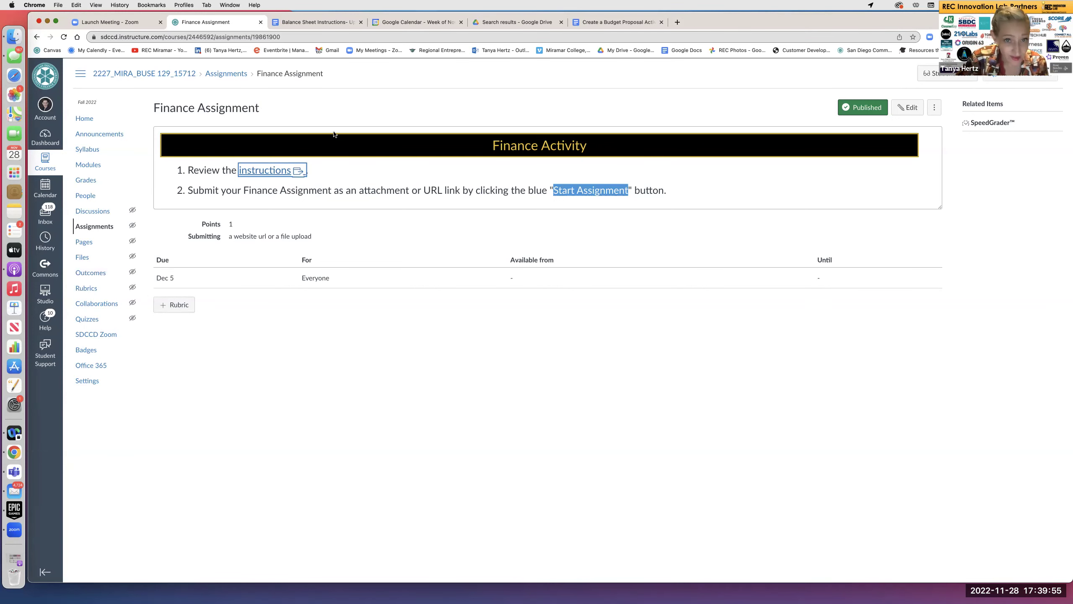
left_click(250, 171)
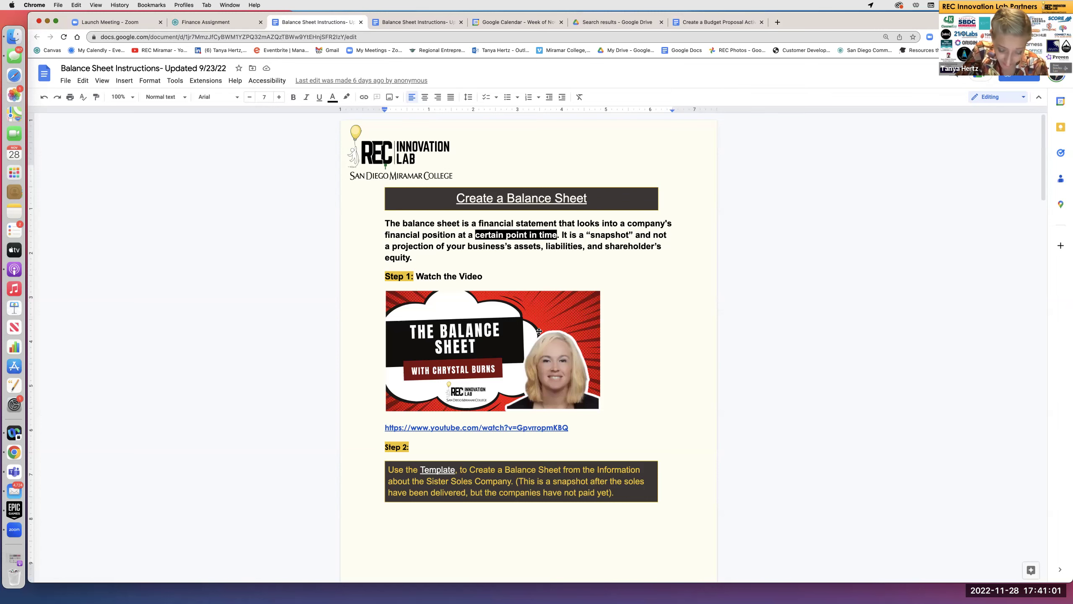
Step: Make a copy of the budget proposal document named "Create a Budget Activity (Updated 11/22)" and close the original
left_click(711, 23)
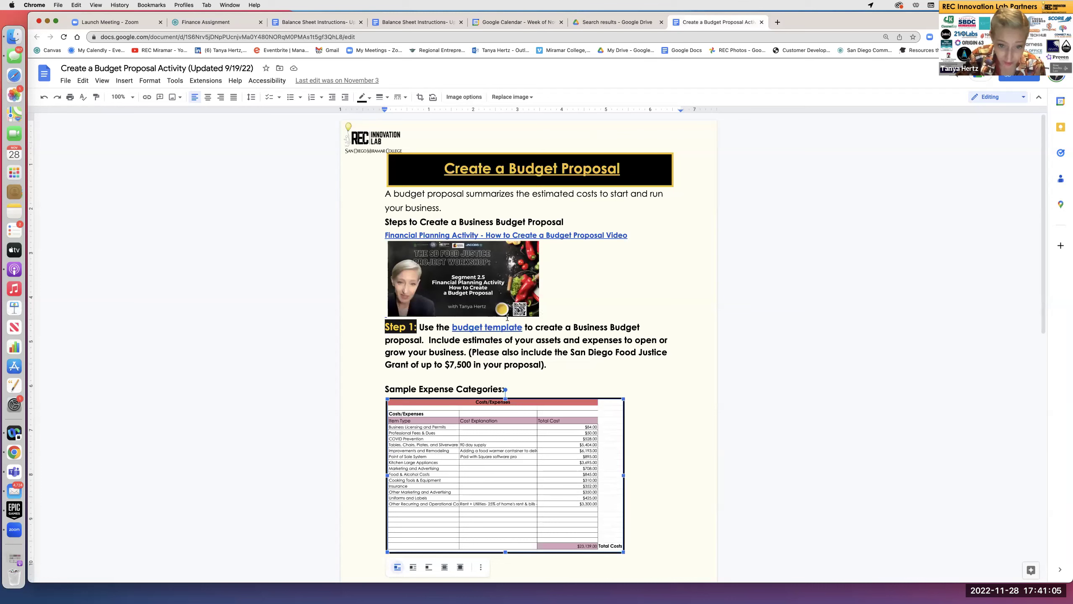
left_click(66, 82)
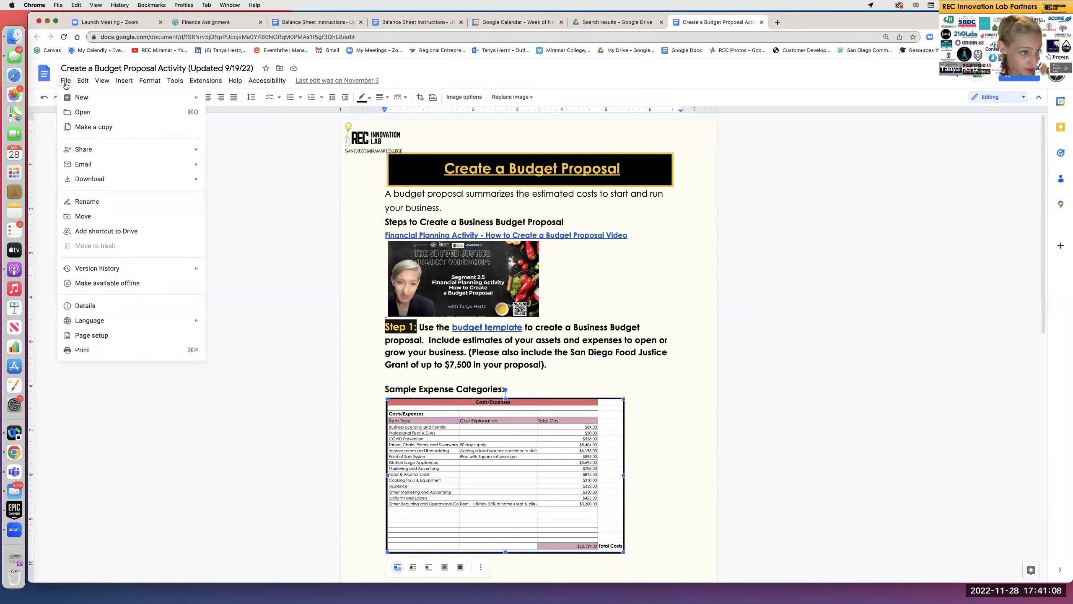
left_click(97, 128)
left_click(526, 273)
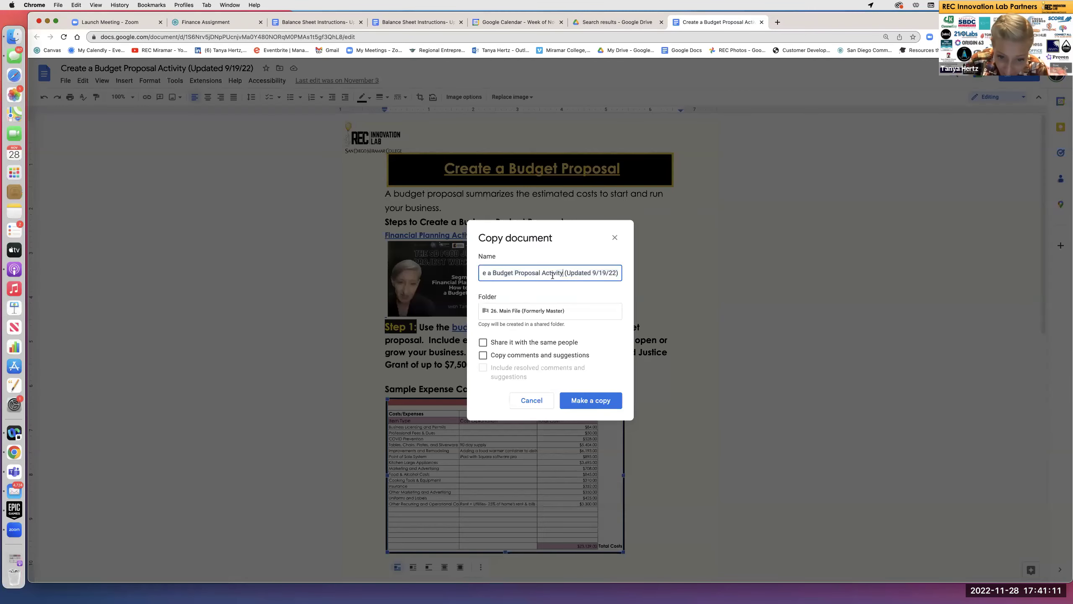
key("super+Left")
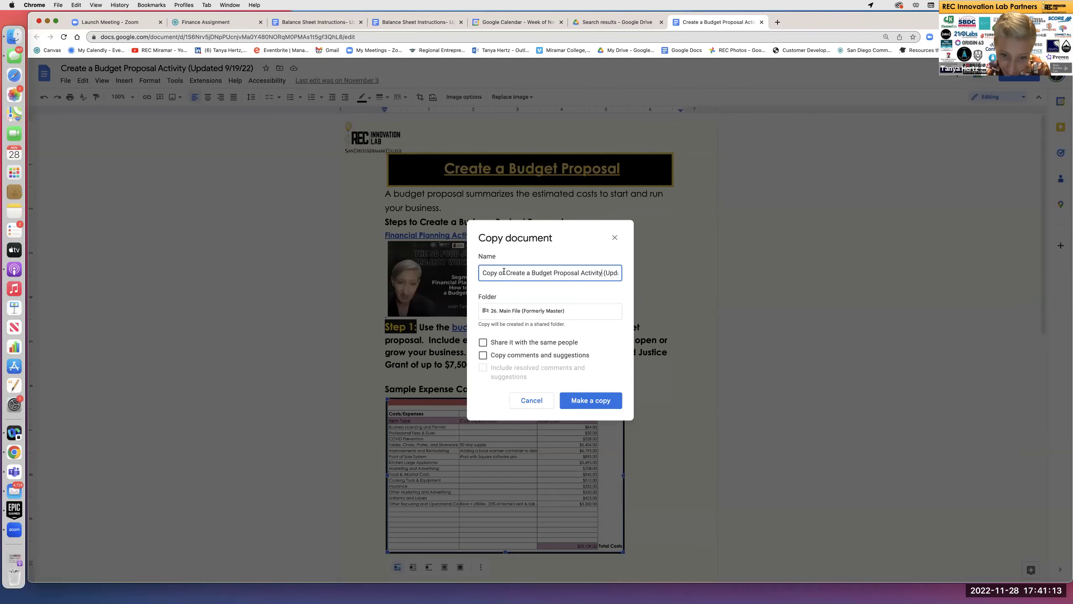
left_click_drag(506, 272, 472, 273)
key("BackSpace")
double_click(540, 274)
key("BackSpace")
left_click_drag(595, 273, 582, 273)
type("11/22")
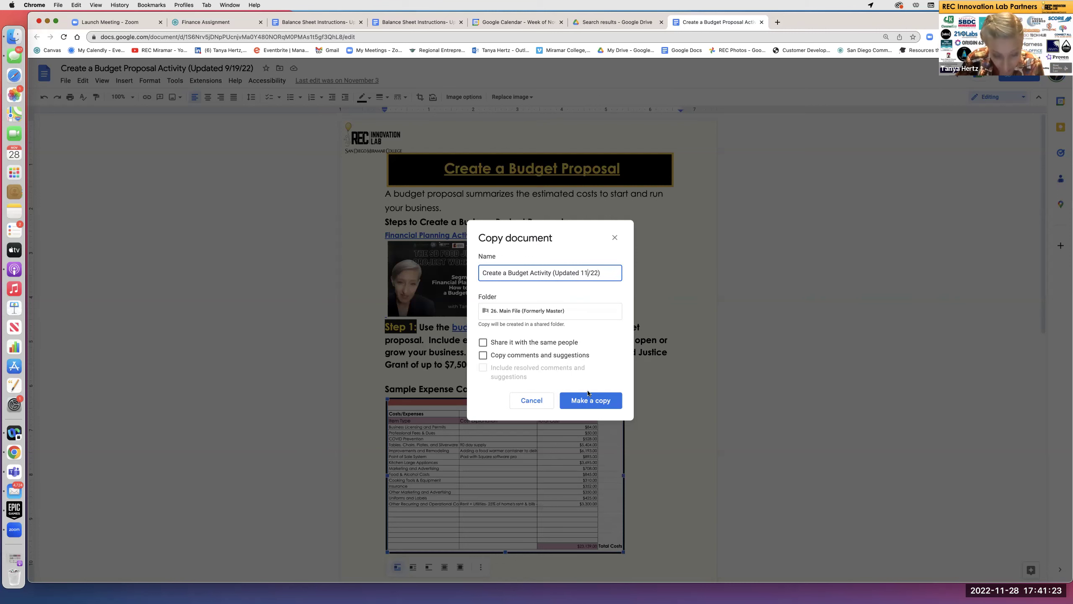
left_click(594, 405)
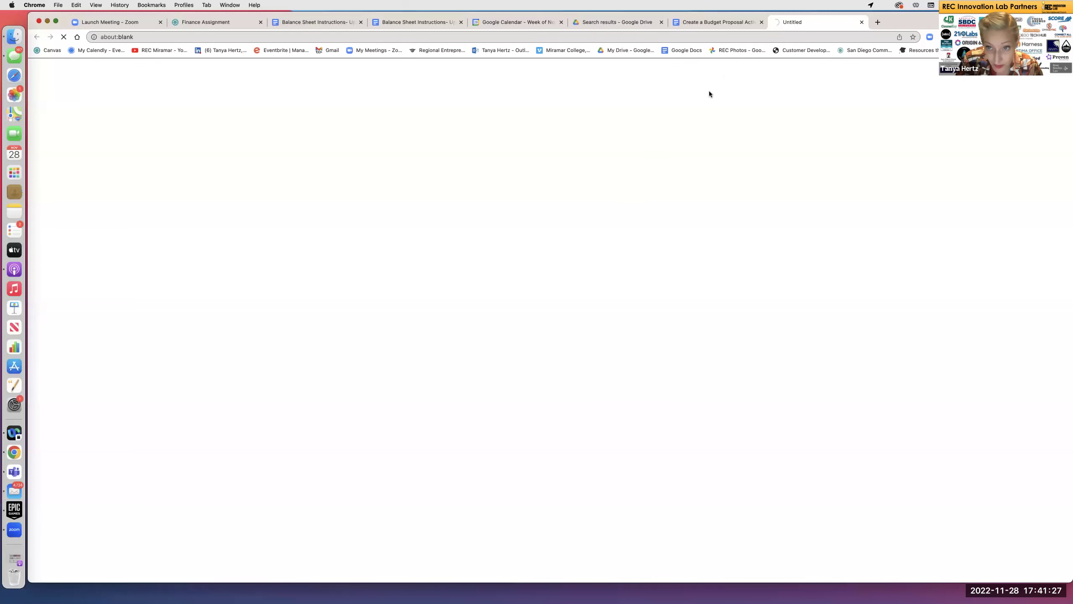
left_click(763, 23)
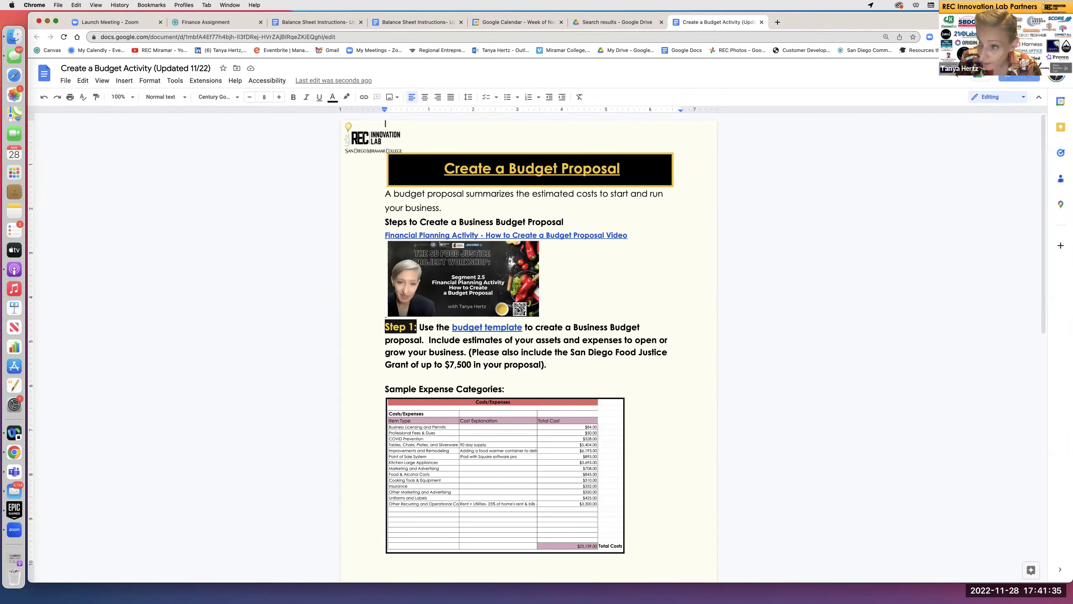
Step: Set the copied document's general access to Viewer for anyone with the link, and copy its sharing link
left_click(1020, 81)
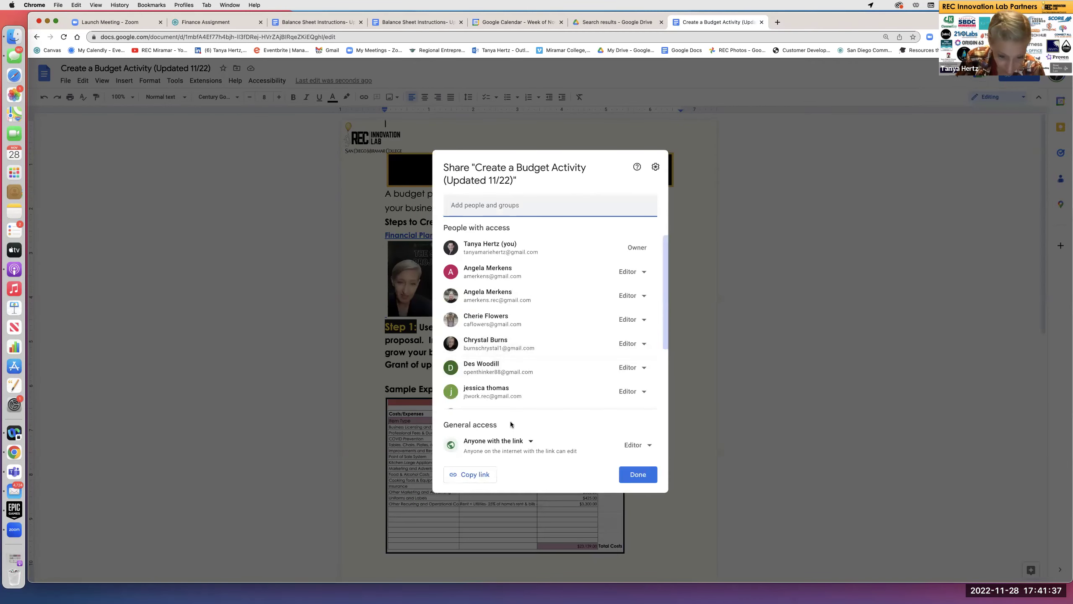
left_click(636, 445)
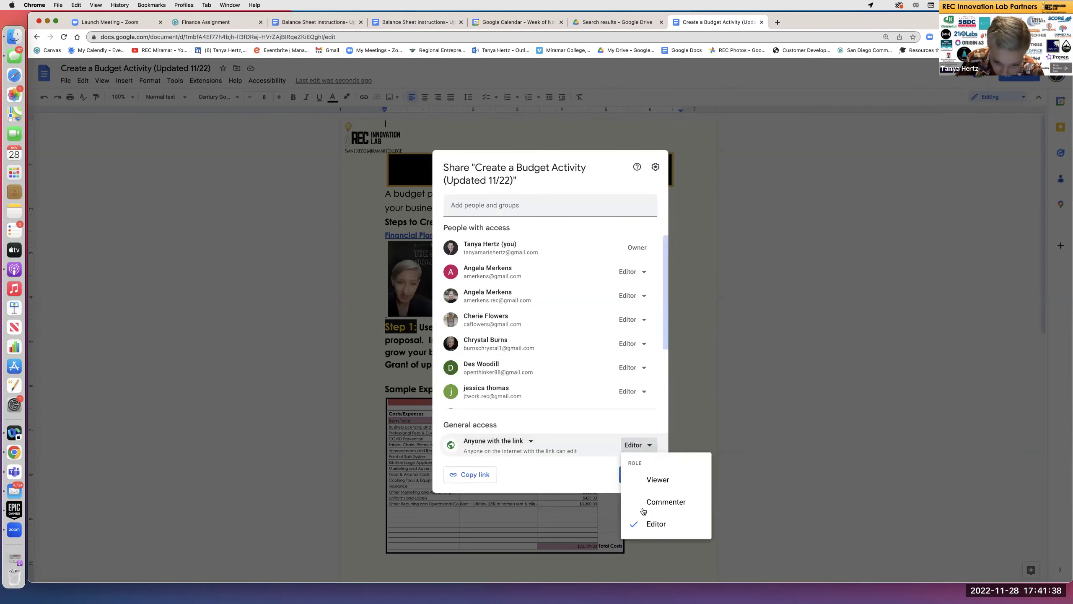
left_click(655, 483)
left_click(478, 475)
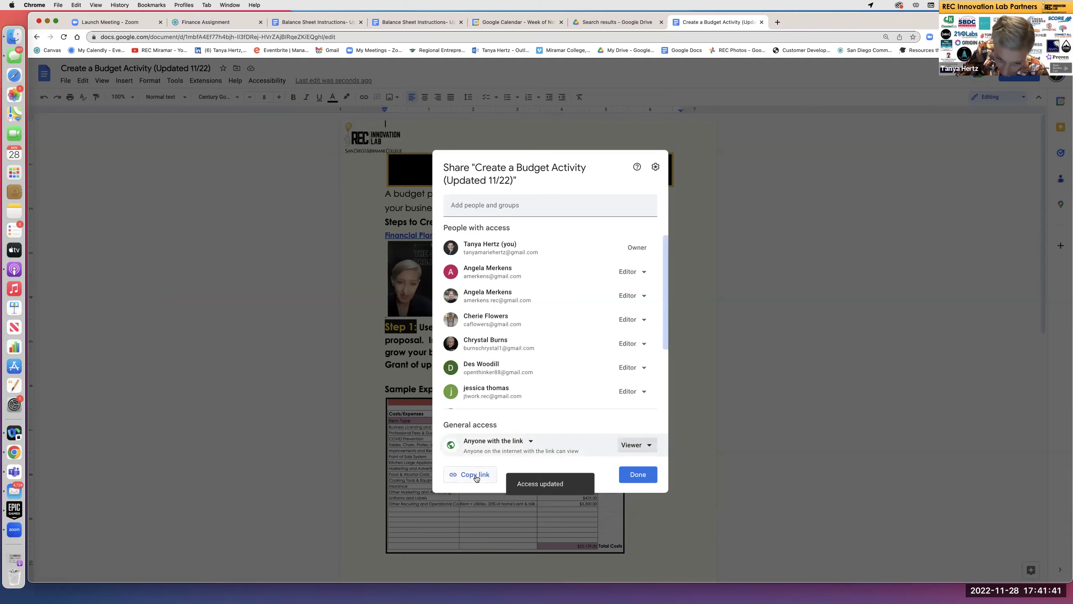
left_click(558, 142)
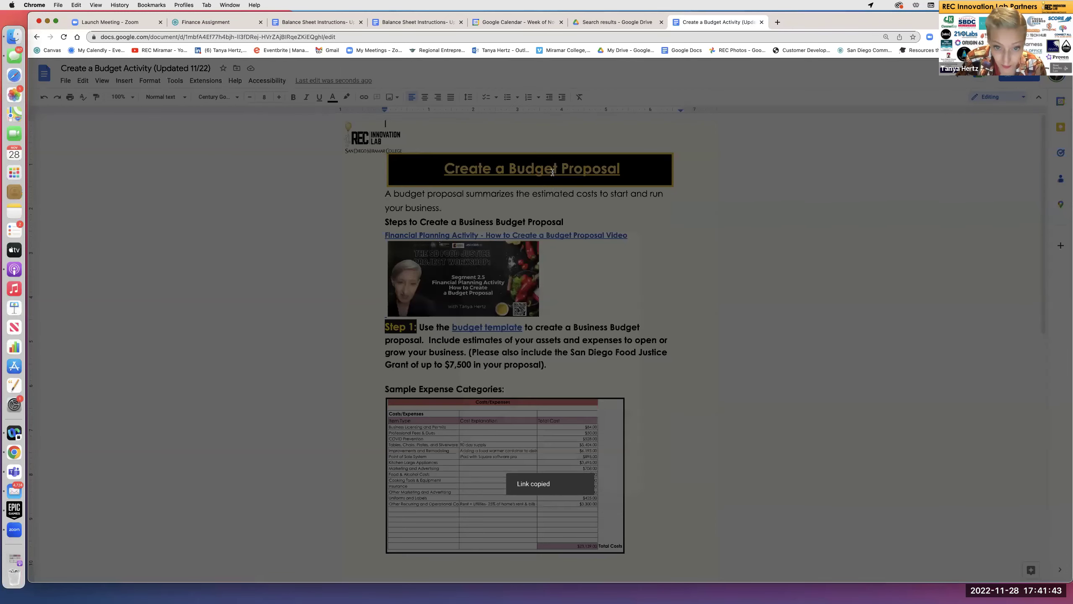
Step: Change the heading link's text to "Create a Budget" and point it to the copied sharing link
left_click(554, 169)
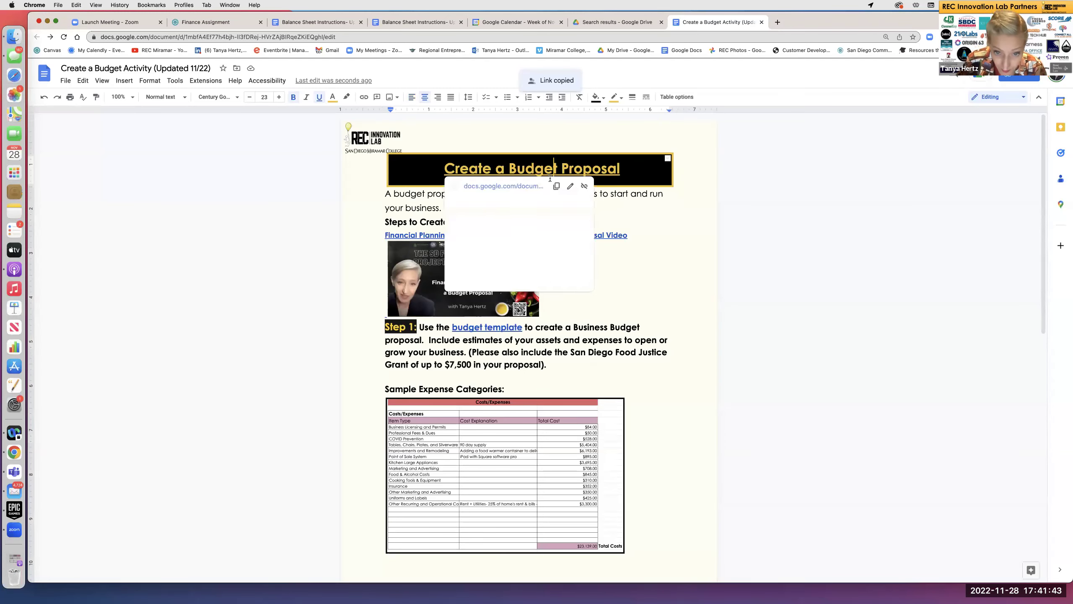
left_click(572, 187)
double_click(611, 196)
key("BackSpace")
left_click(594, 220)
key("super+a")
key("super+v")
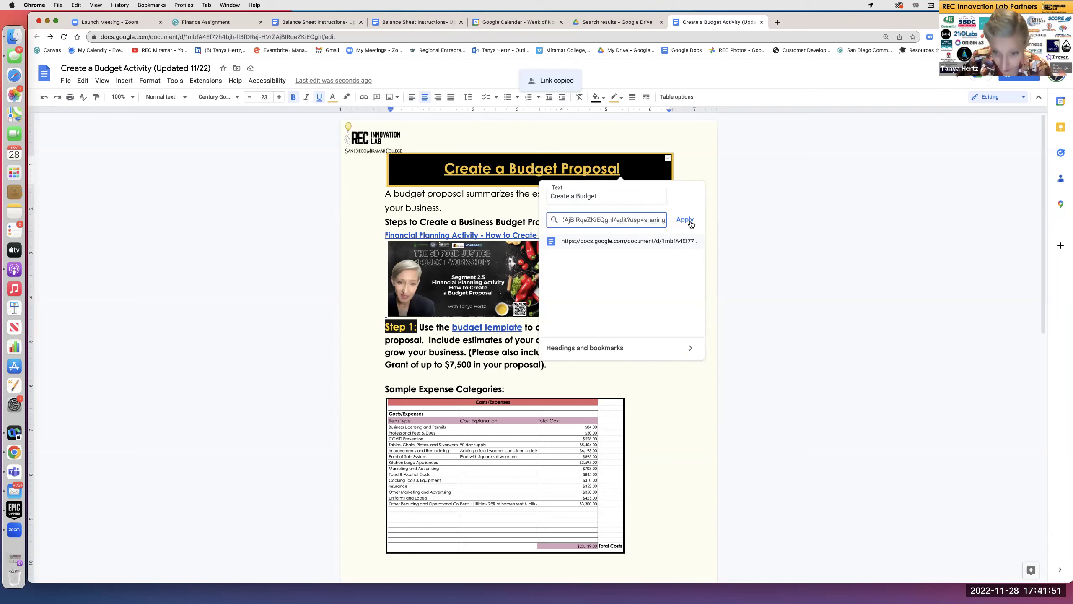
left_click(684, 220)
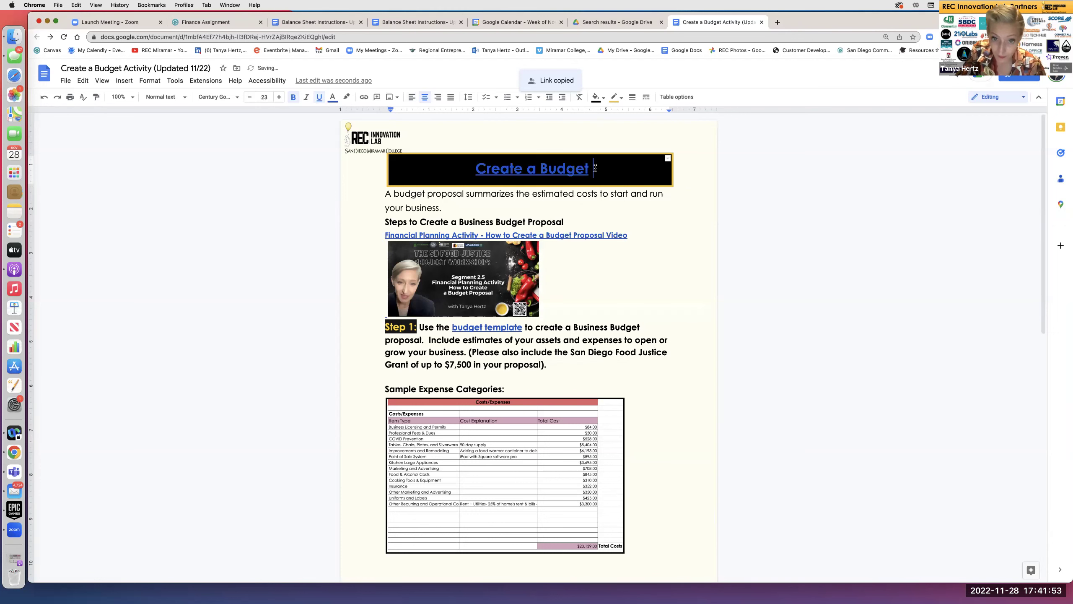
Step: Set the text color of the "Create a Budget" heading to the custom yellow
triple_click(404, 174)
key("super+c")
left_click(333, 97)
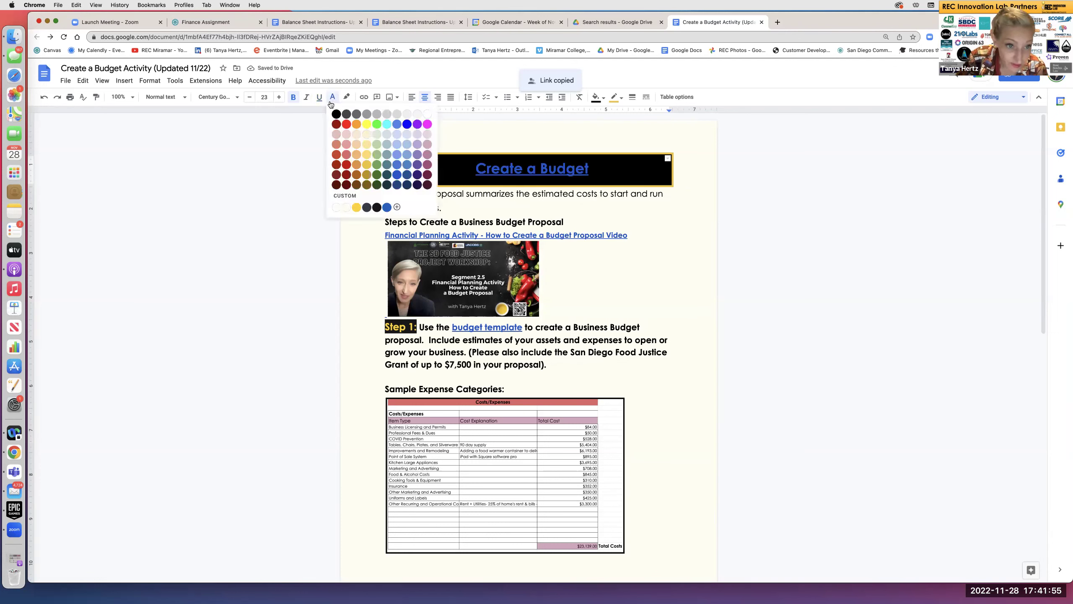
left_click(357, 206)
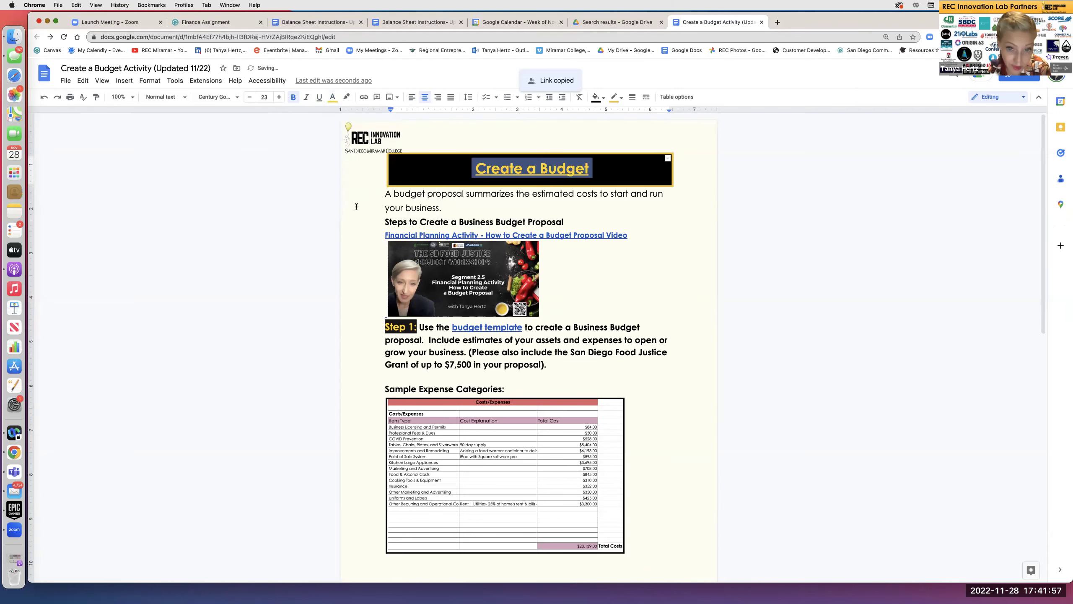
Step: Open the Finance Assignment in Canvas for editing and place the cursor at the end of the "instructions" link
left_click(207, 21)
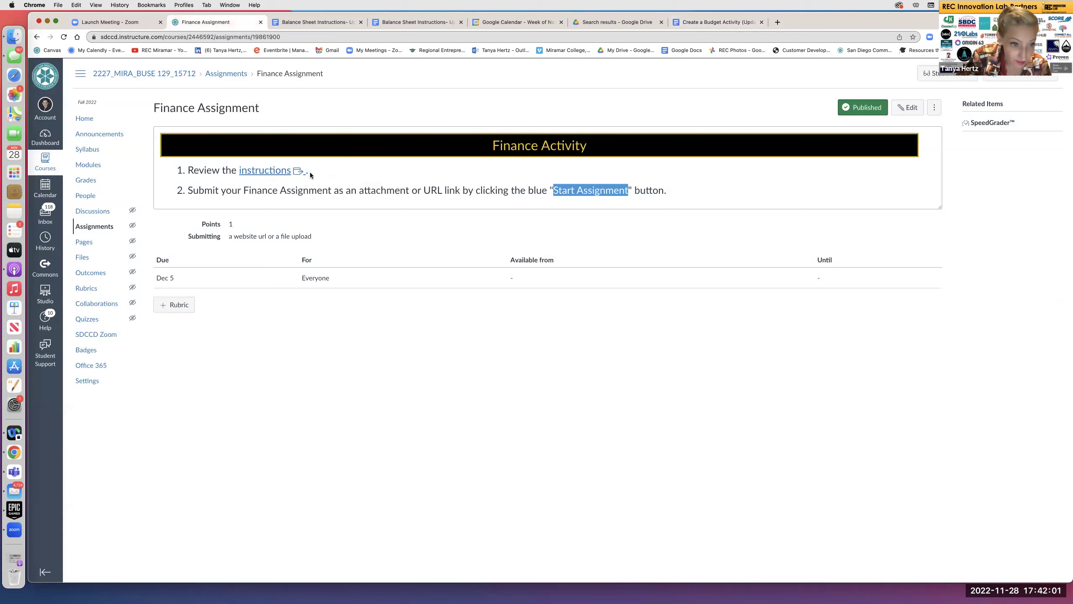
left_click(904, 107)
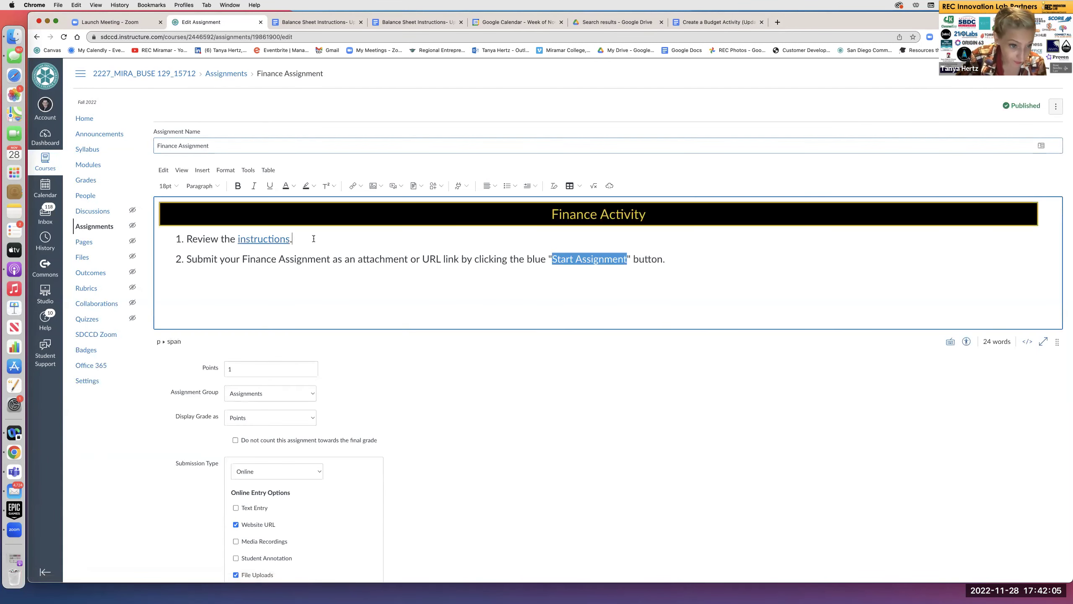
left_click(290, 239)
type("or")
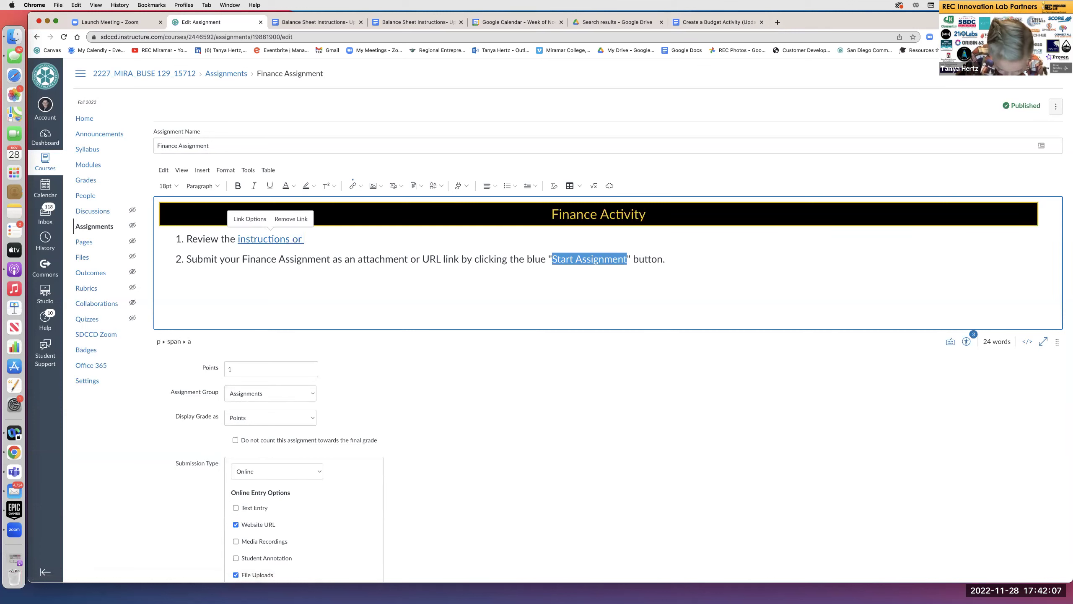
key("BackSpace")
key("BackSpace")
key("BackSpace")
key("BackSpace")
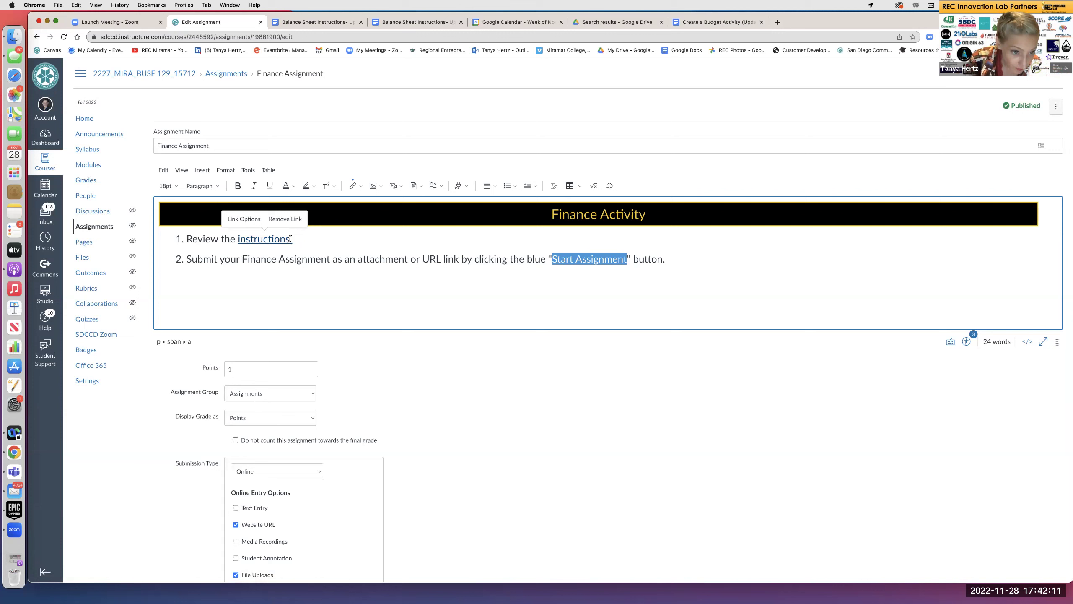
type("to.  C")
key("super+z")
key("super+z")
key("BackSpace")
key("BackSpace")
key("BackSpace")
key("BackSpace")
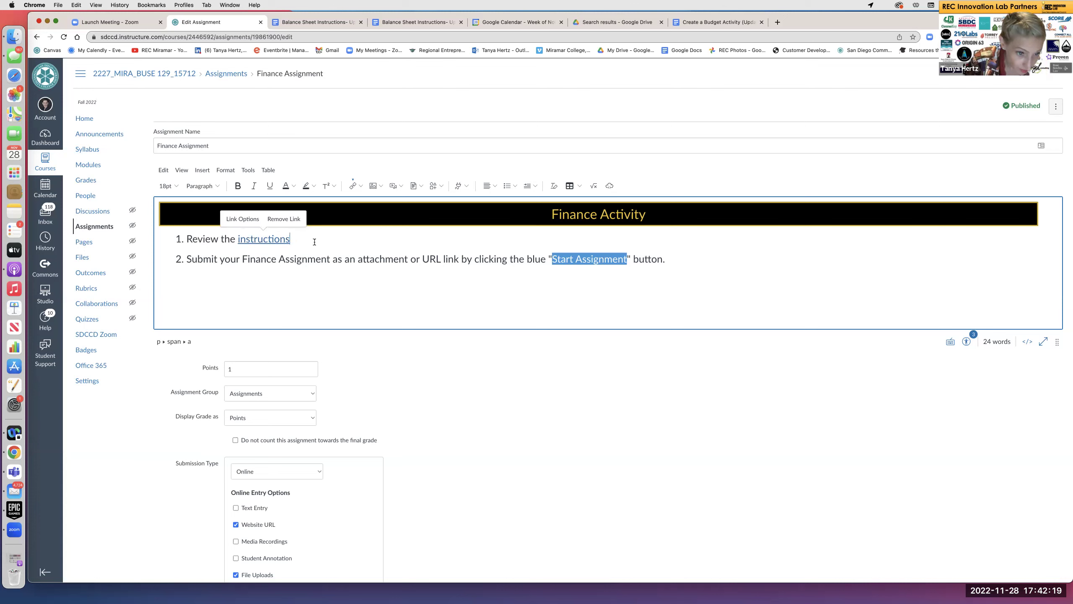
Step: Extend the link text in the first list item to read "instructions to create a Balance Sheet"
type("to ctrea")
key("BackSpace")
key("BackSpace")
key("BackSpace")
key("BackSpace")
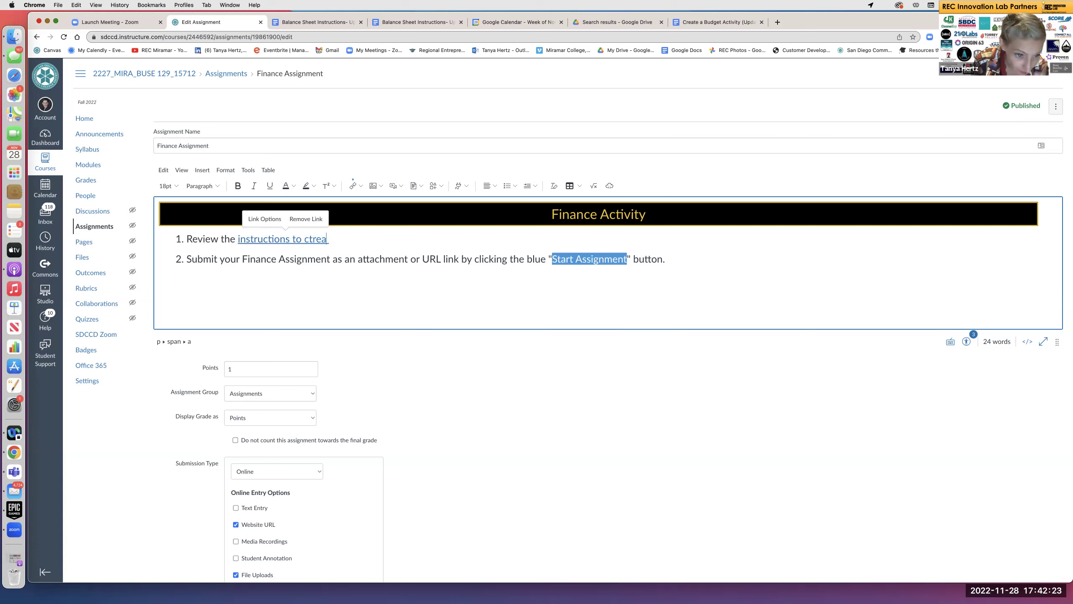
type("rate")
key("BackSpace")
key("BackSpace")
key("BackSpace")
type("eate ao")
key("BackSpace")
key("BackSpace")
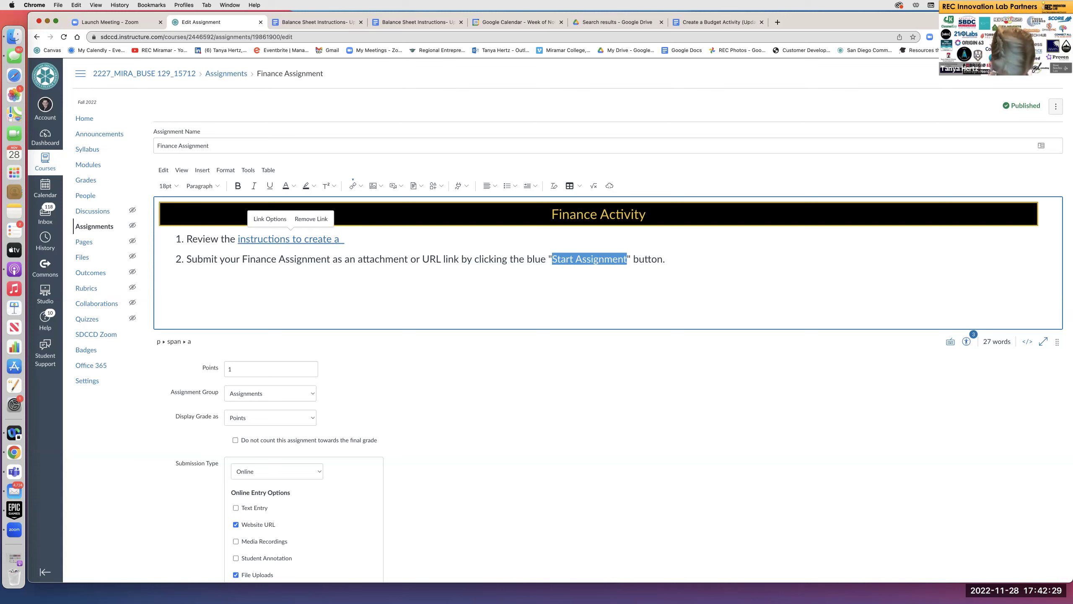
type("Bale")
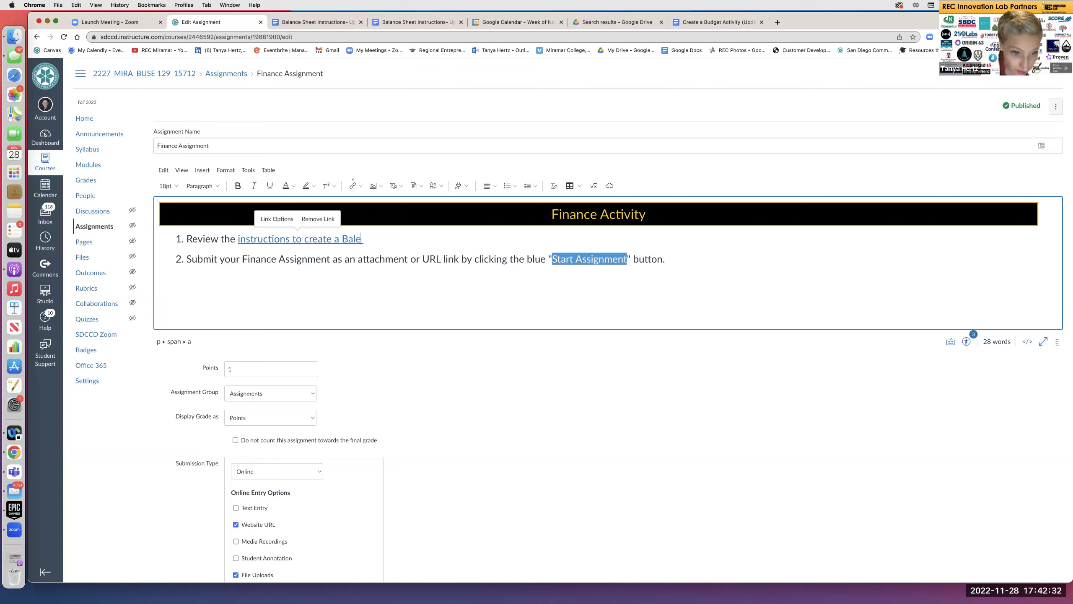
key("BackSpace")
type("ance Sheet")
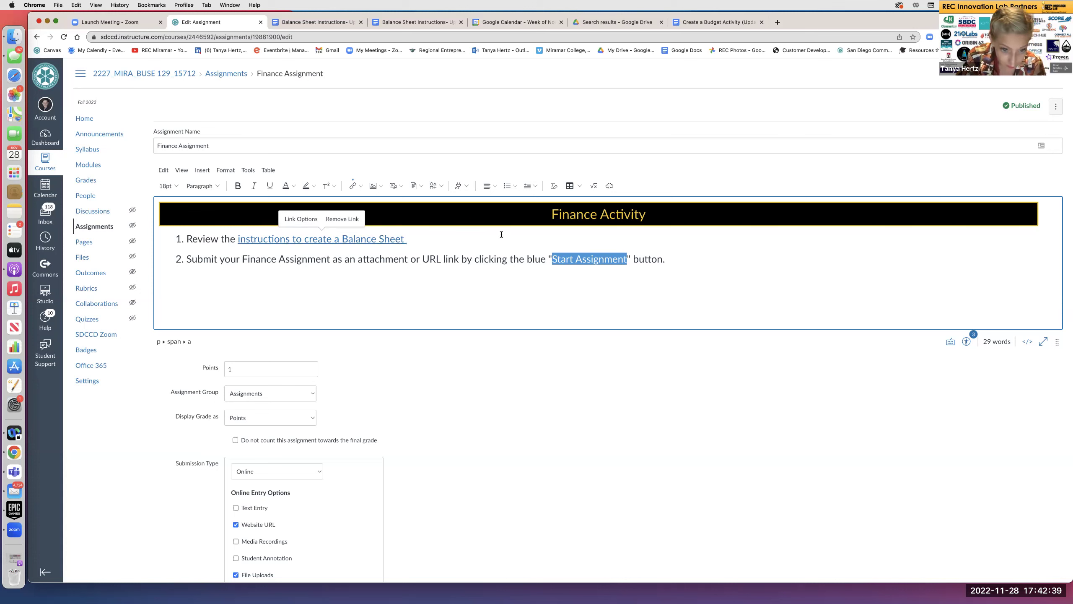
Step: Add a line below the Balance Sheet link in the first list item reading "Or create a budget. Instructions are here:"
left_click(707, 251)
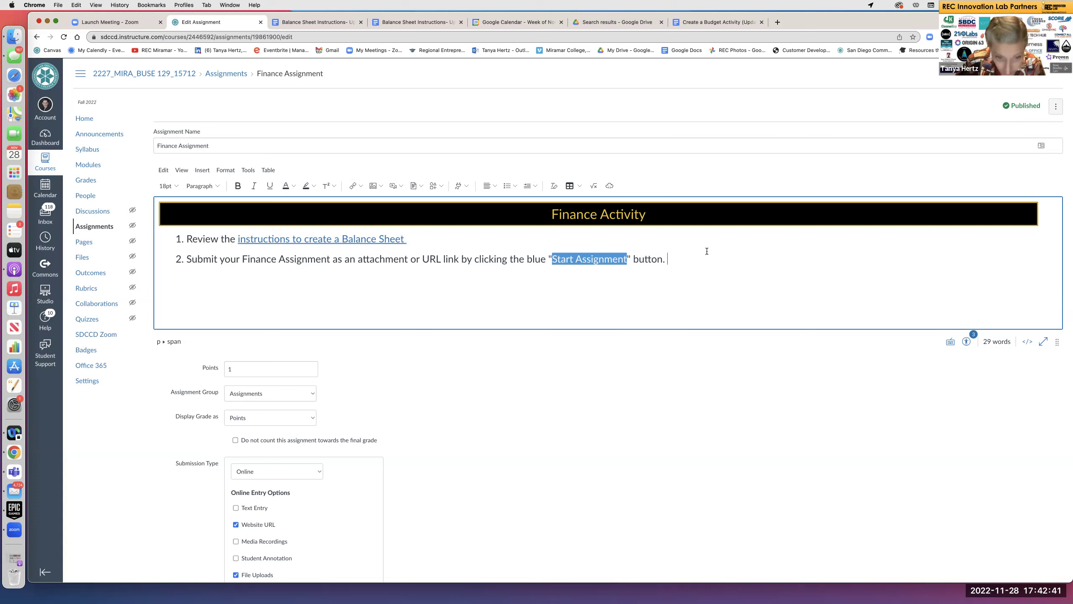
left_click(410, 241)
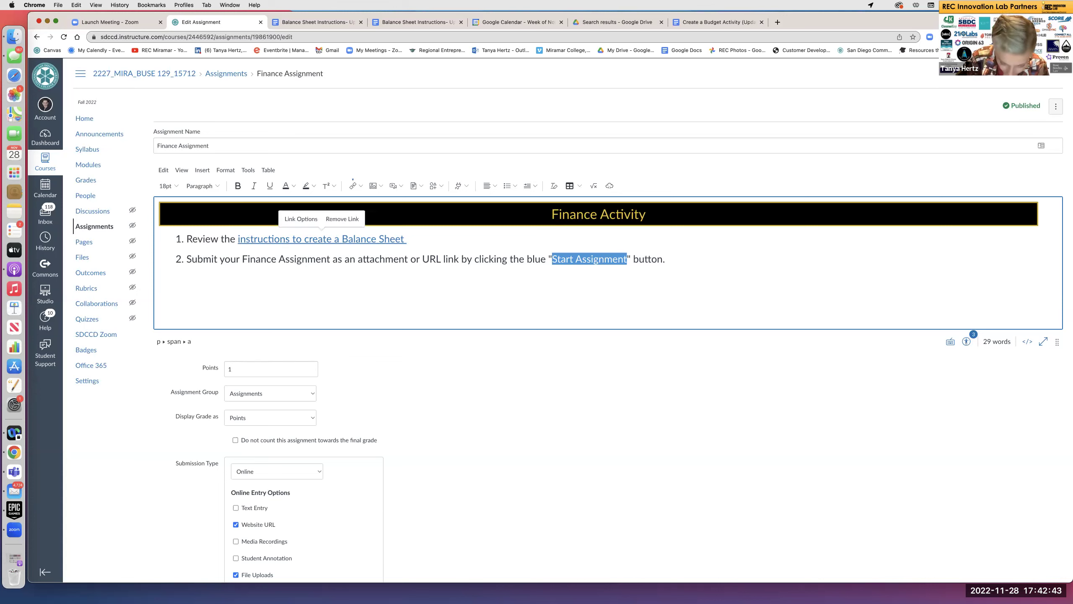
key("Return")
type("D")
key("BackSpace")
type("Or cyo")
key("BackSpace")
key("BackSpace")
type("reate a ")
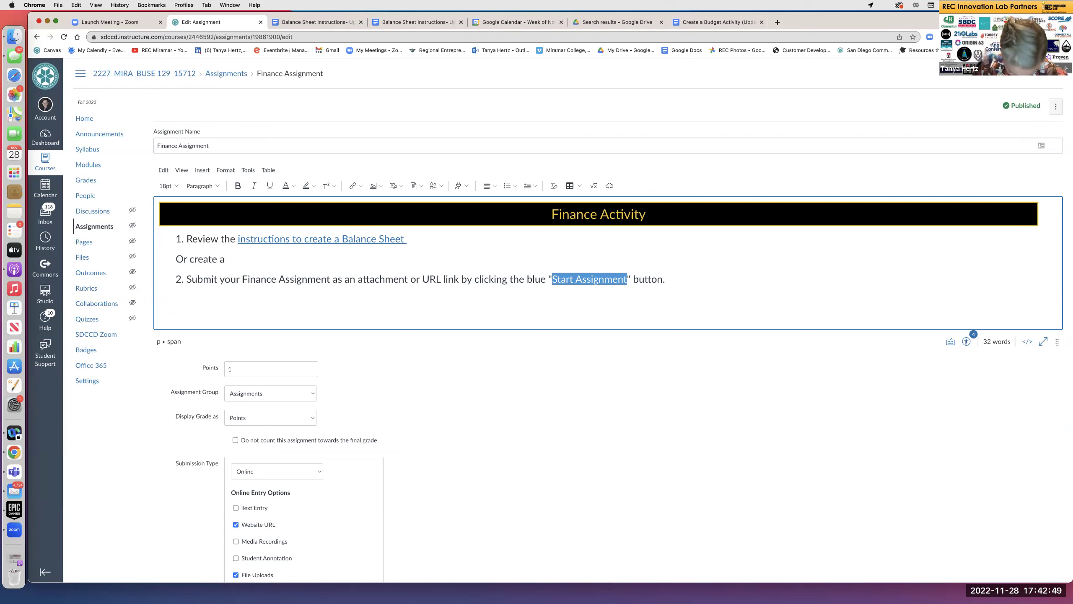
type("budg")
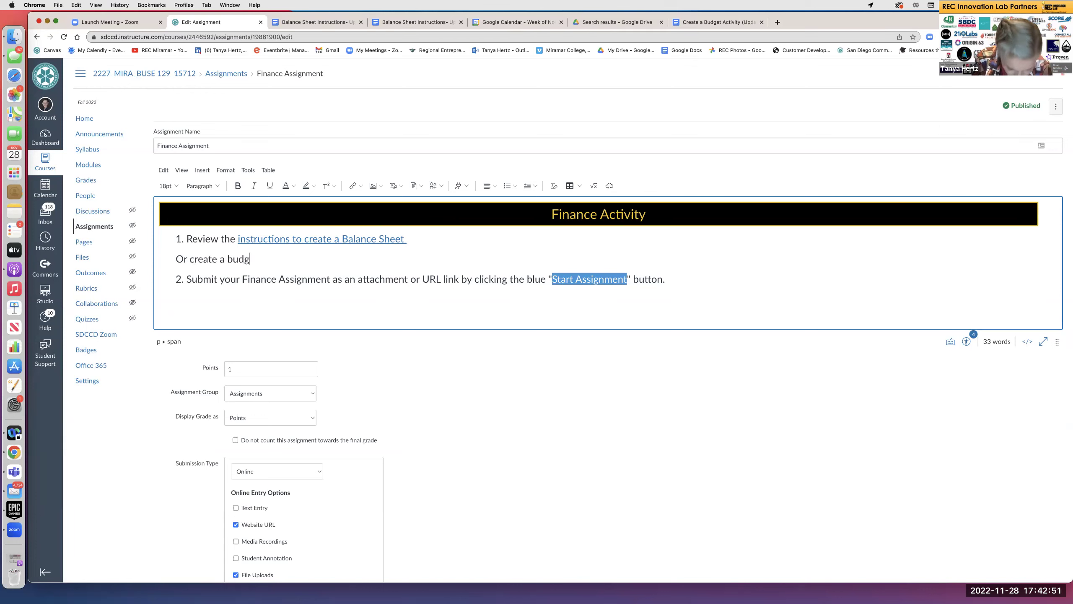
type("et.  Instu")
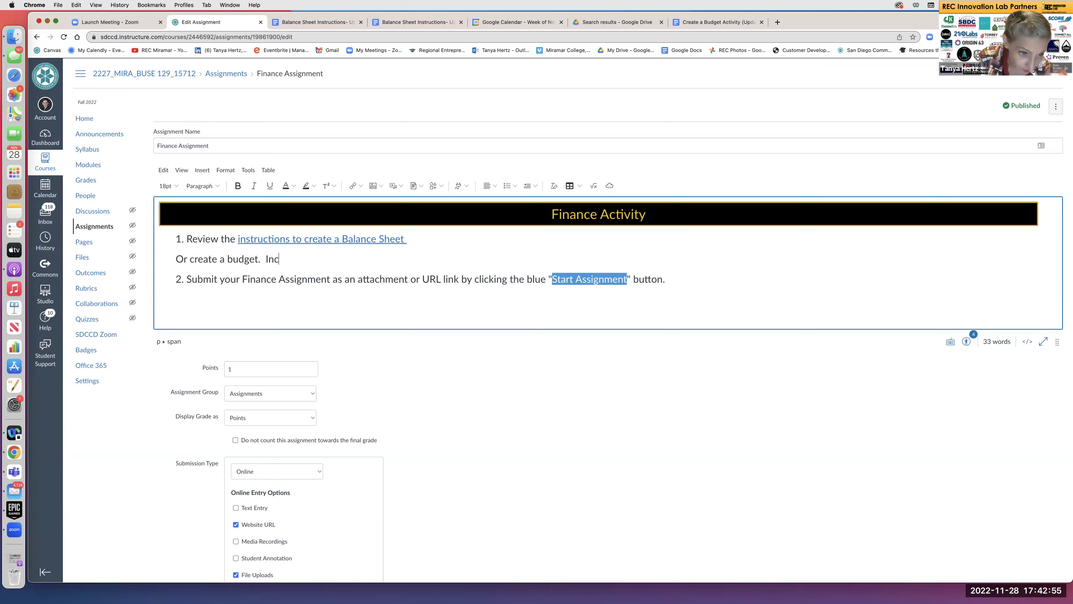
key("BackSpace")
type("r")
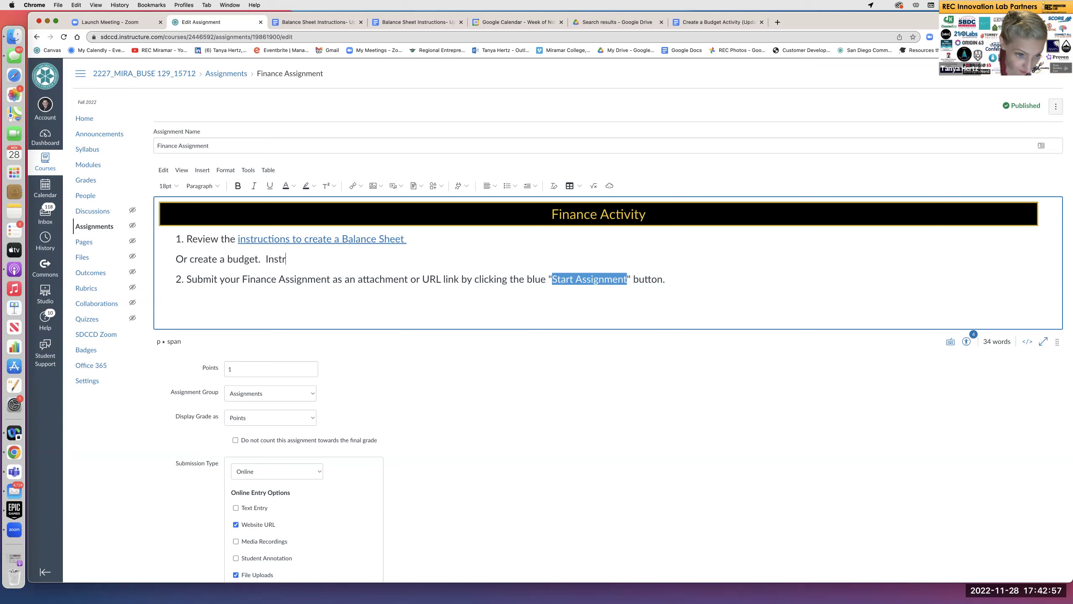
type("uctions ar")
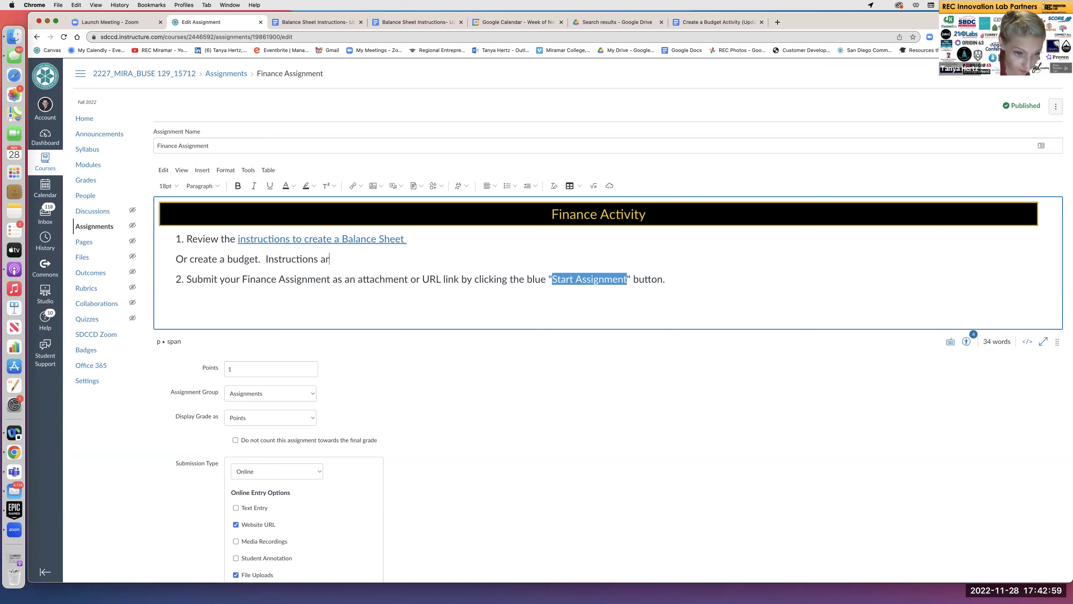
type("e here:")
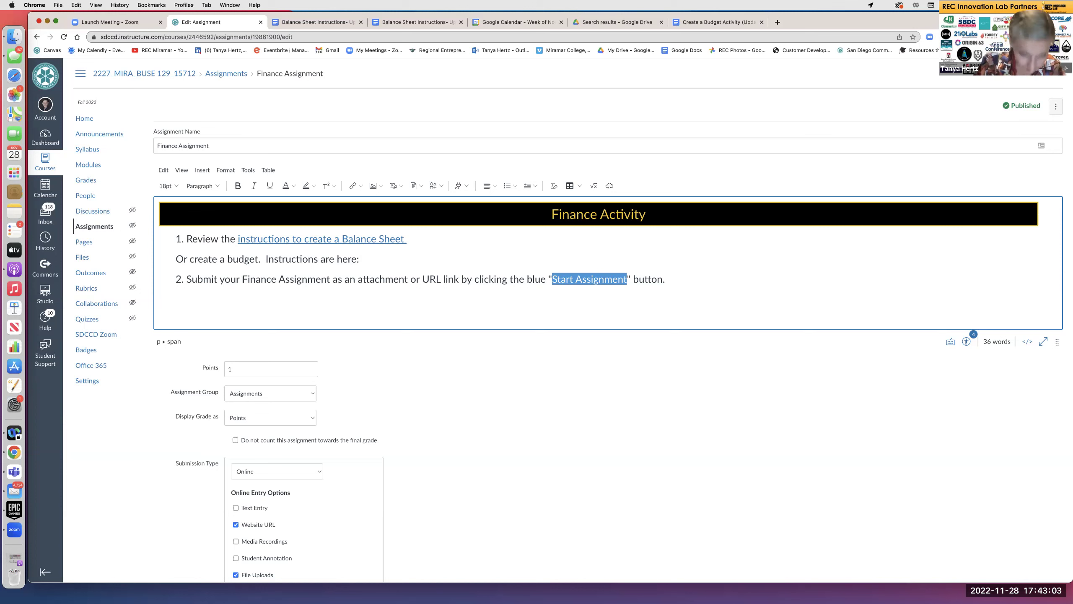
Step: Paste the copied "Create a Budget" link after "Instructions" and place "are here." behind it, removing the extra space before the link
key("super+v")
left_click_drag(360, 260, 321, 261)
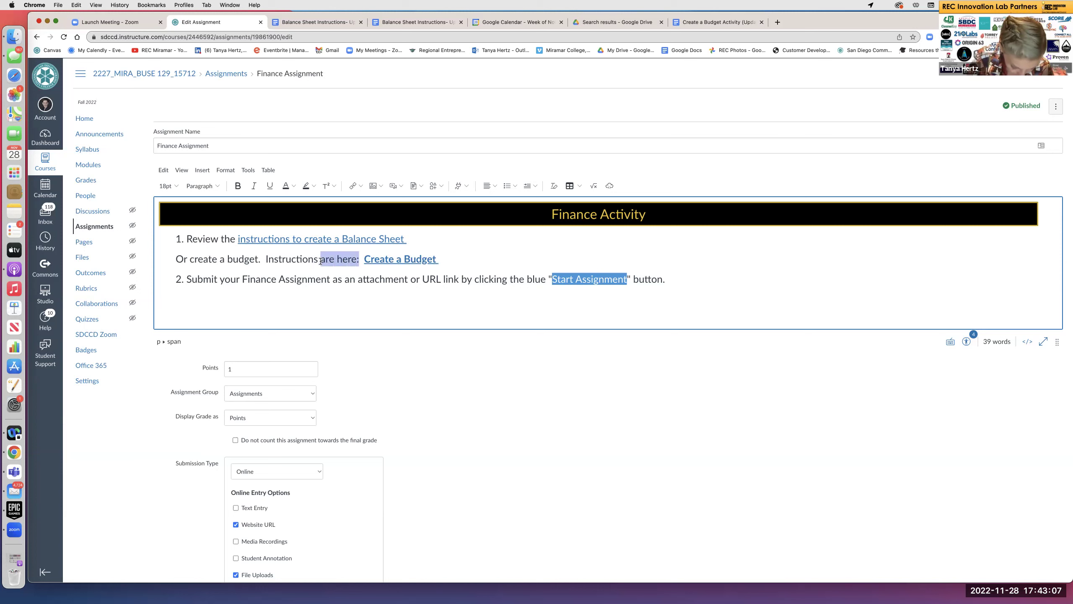
key("BackSpace")
type("are here.")
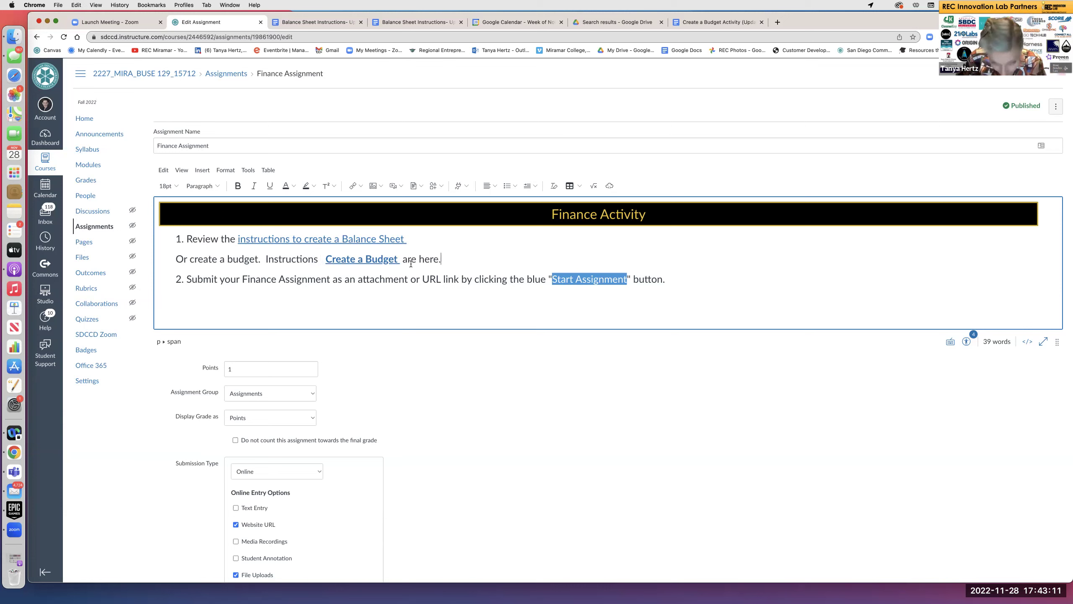
left_click(323, 260)
key("BackSpace")
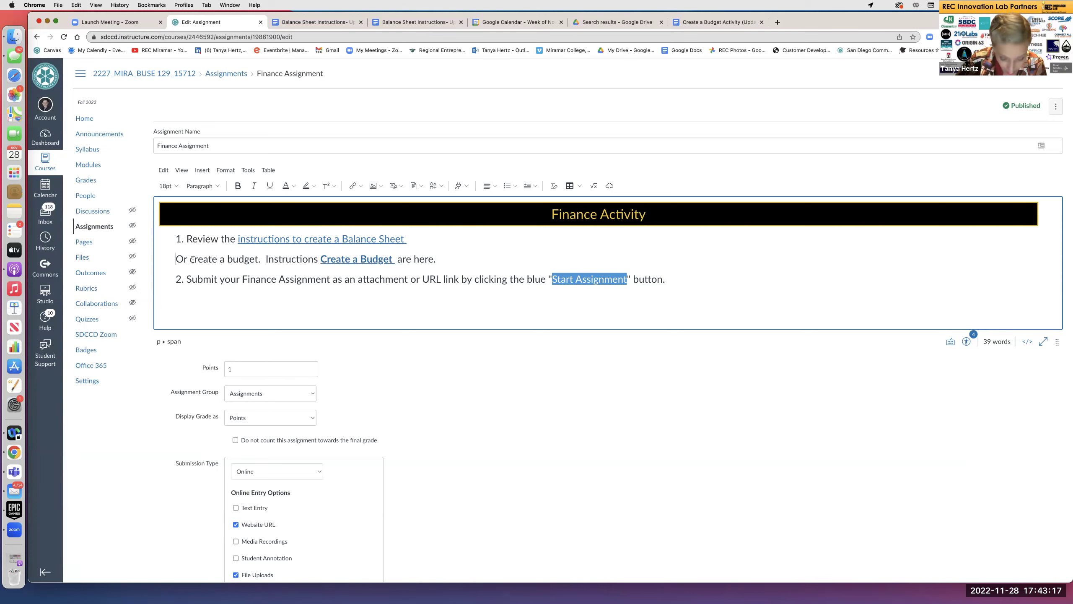
Step: Join the budget line to the first list item and make its opening "Or" lowercase
key("BackSpace")
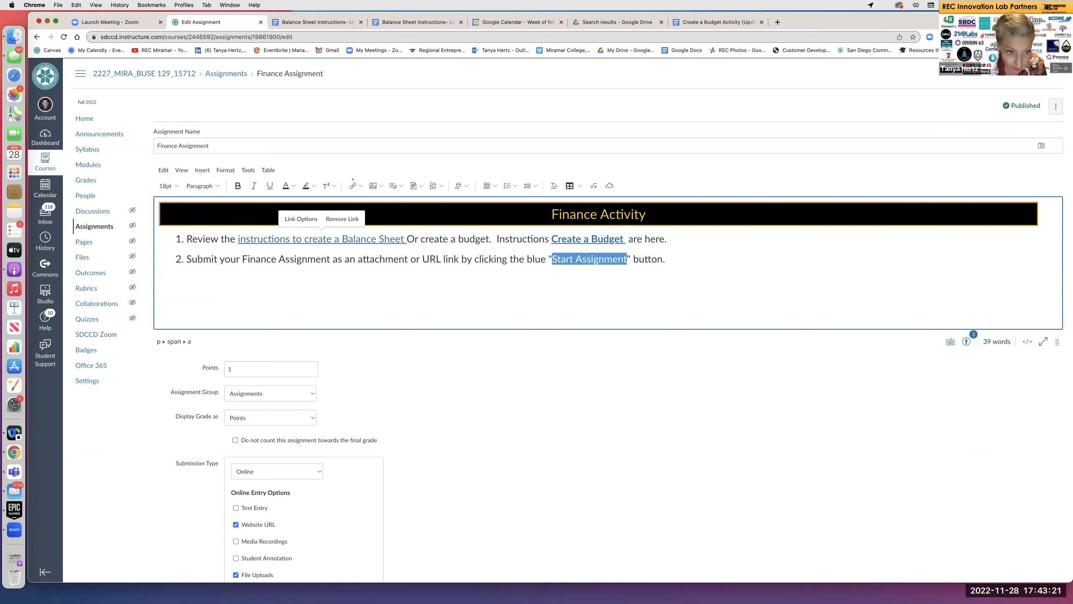
key("Right")
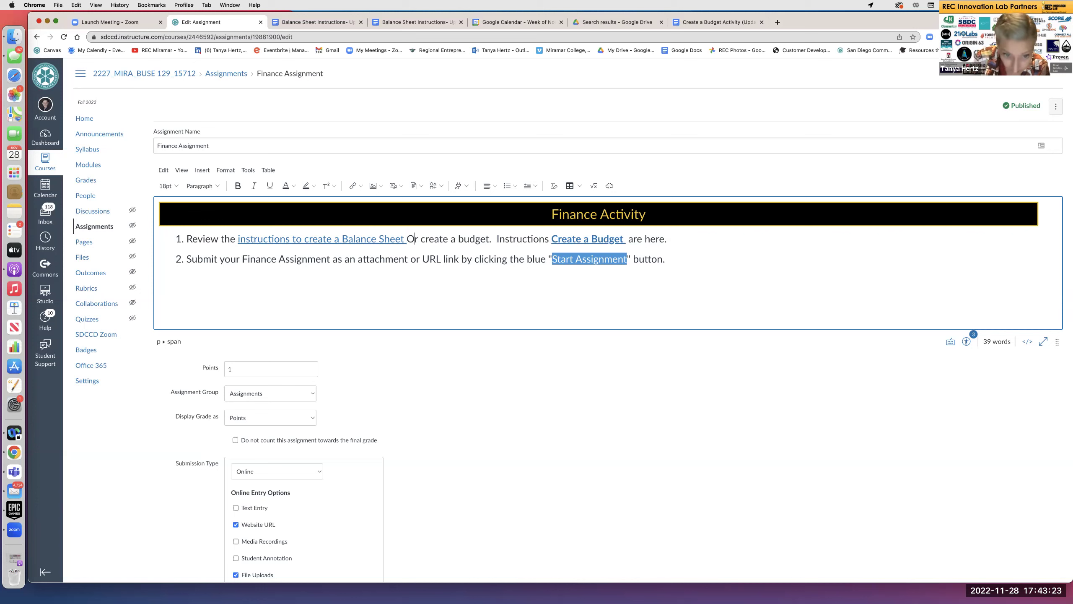
key("BackSpace")
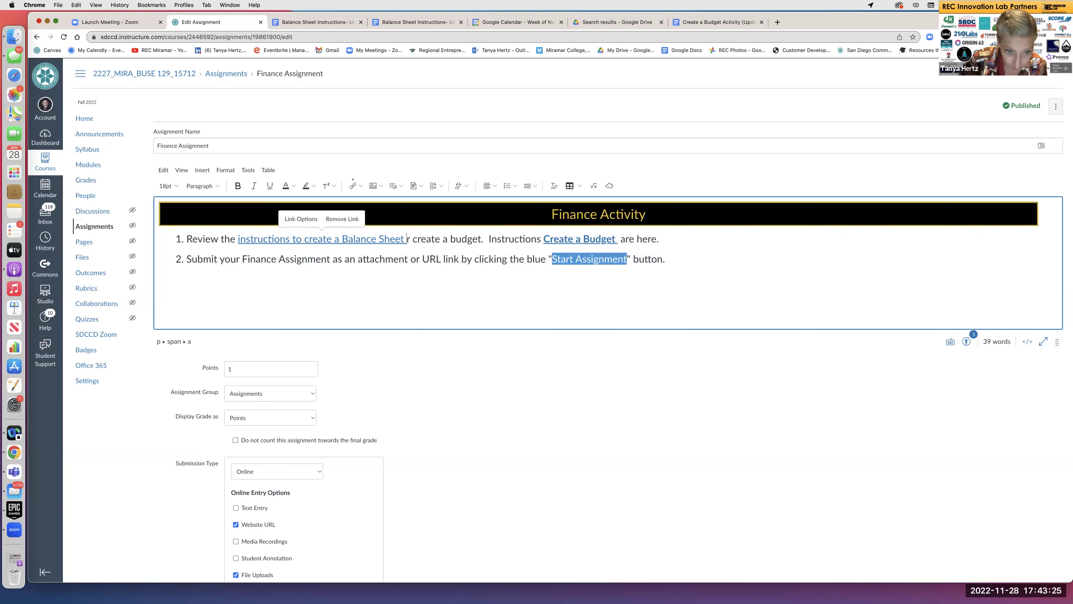
type("o")
Step: Append ". You can choose either." to the end of the first list item
left_click(690, 237)
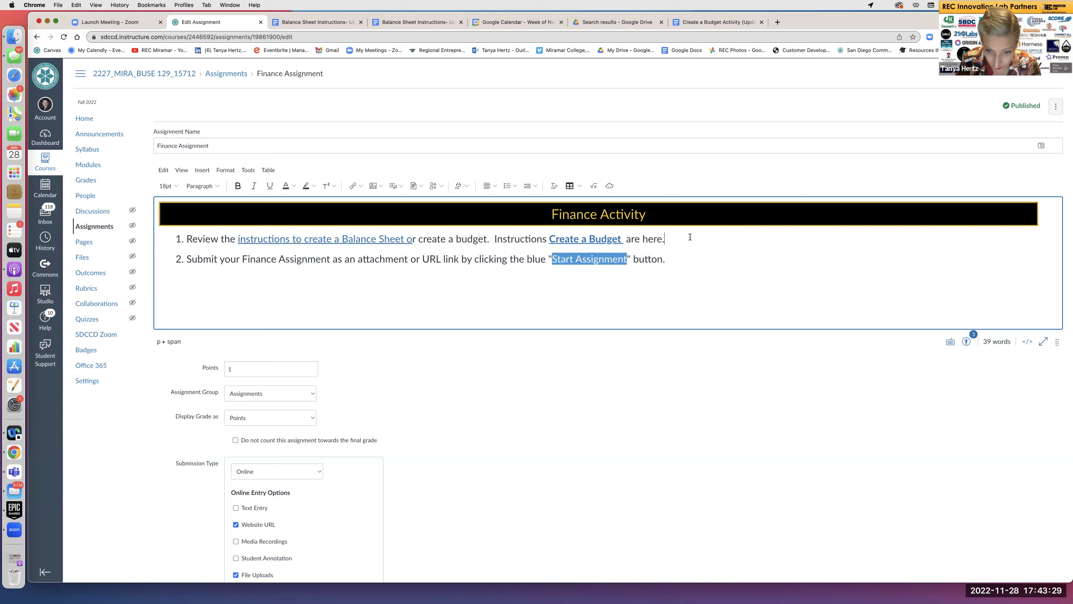
type(". You can ")
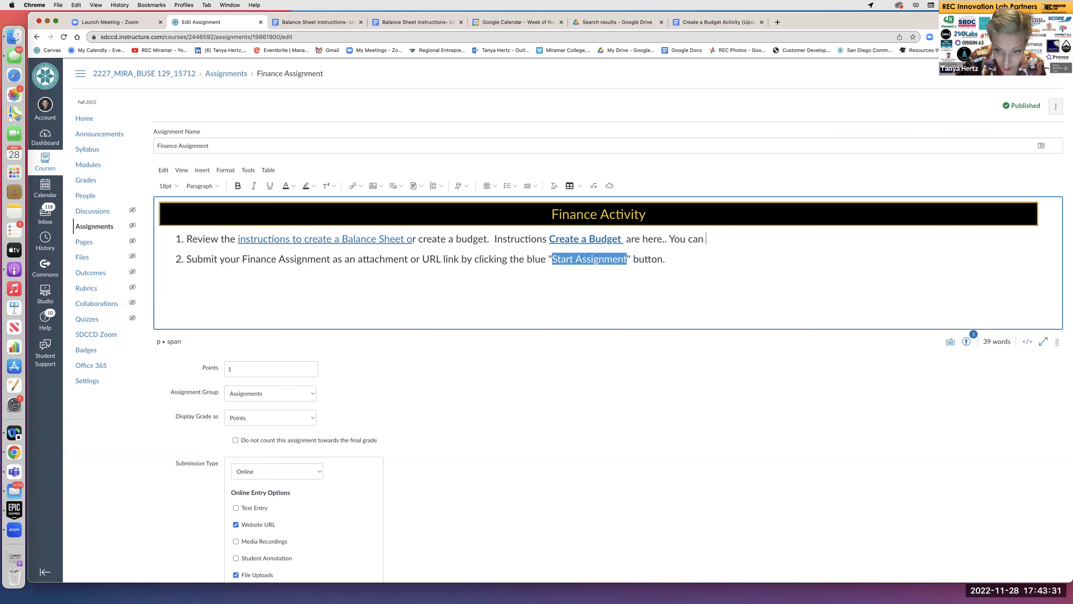
type("choose either.")
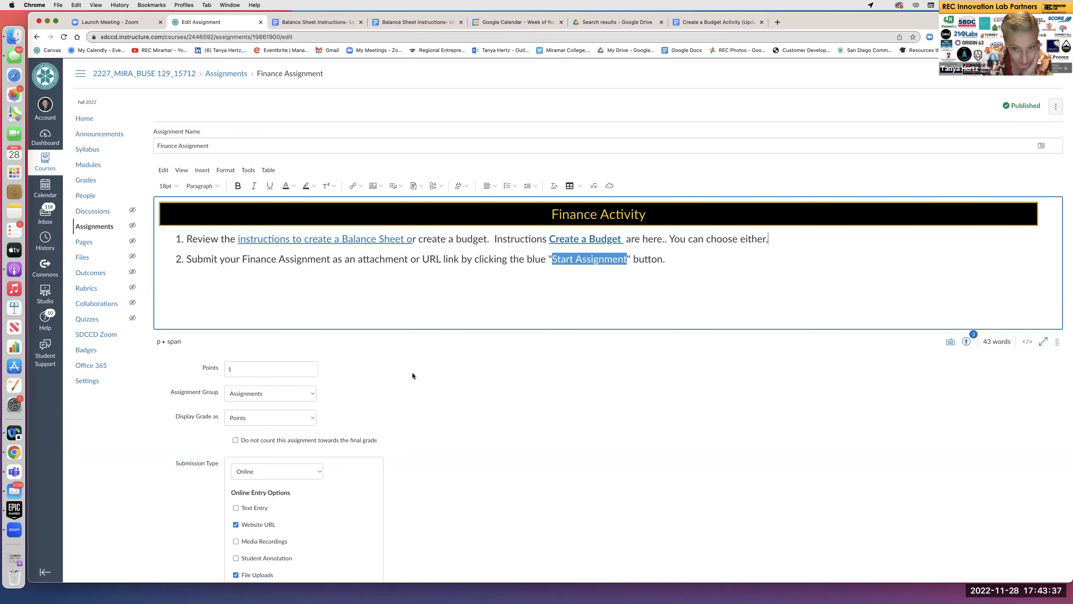
Step: Allow Text Entry as an online submission option and save the Finance Assignment
scroll(404, 330, "down", 6)
left_click(236, 265)
scroll(446, 338, "down", 5)
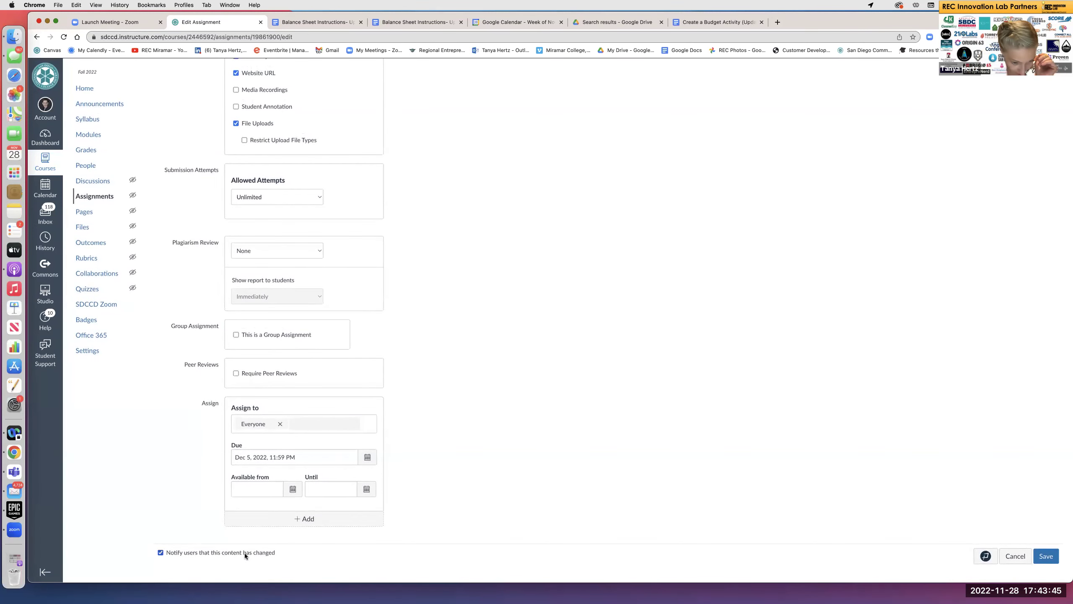
left_click(1046, 556)
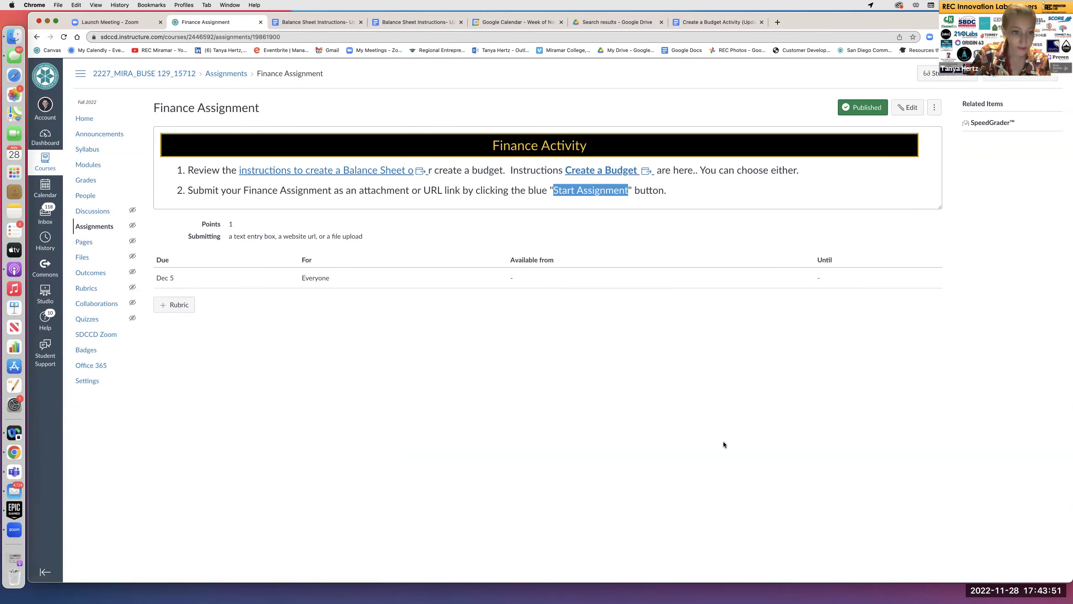
Step: Check the two Balance Sheet Instructions documents and close the duplicate browser tab
left_click(296, 22)
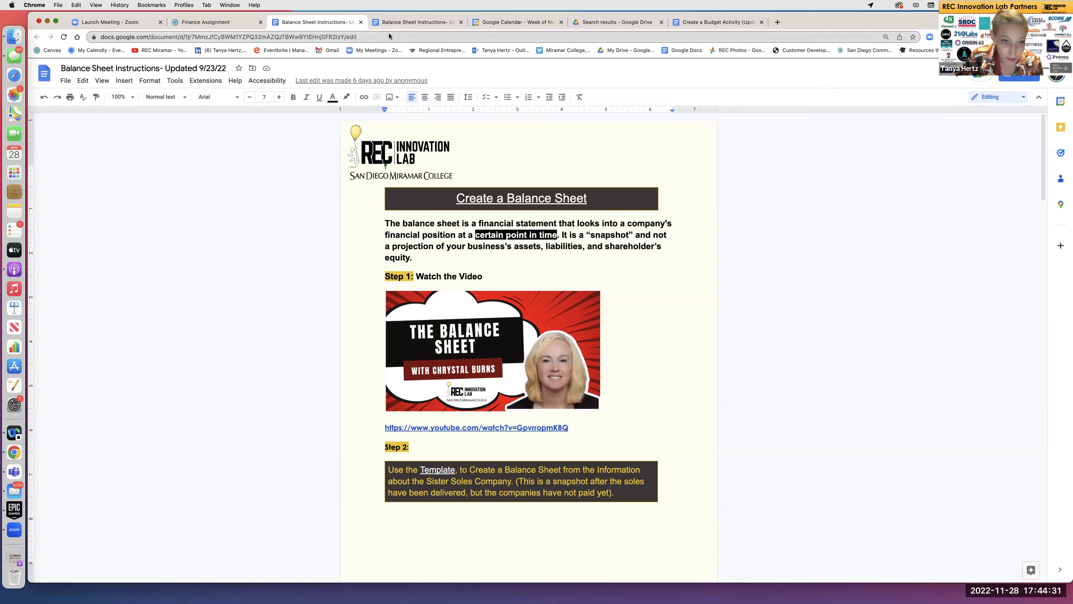
left_click(410, 23)
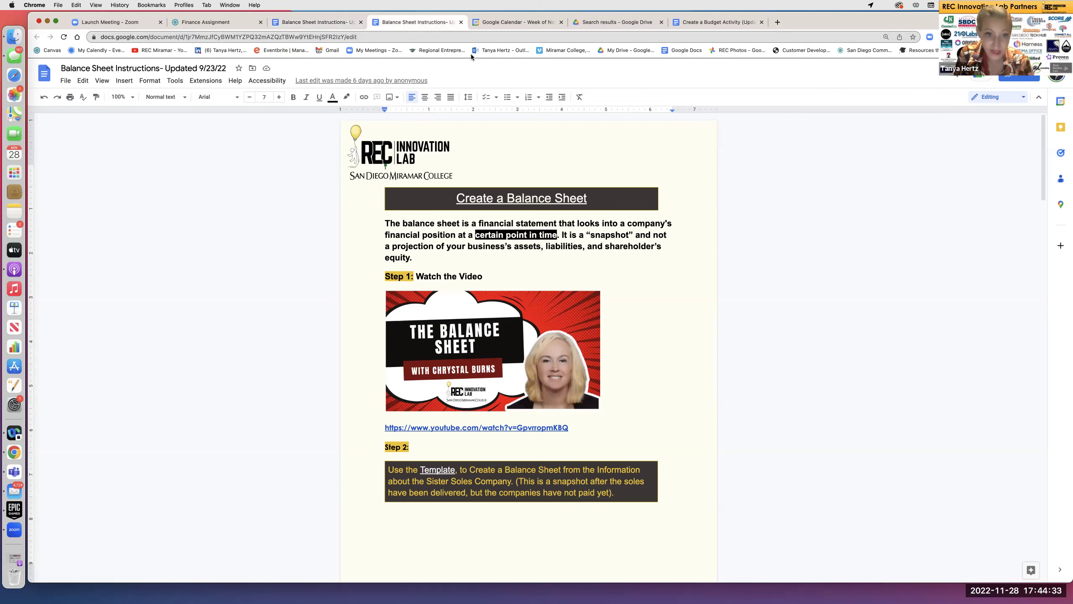
left_click(461, 22)
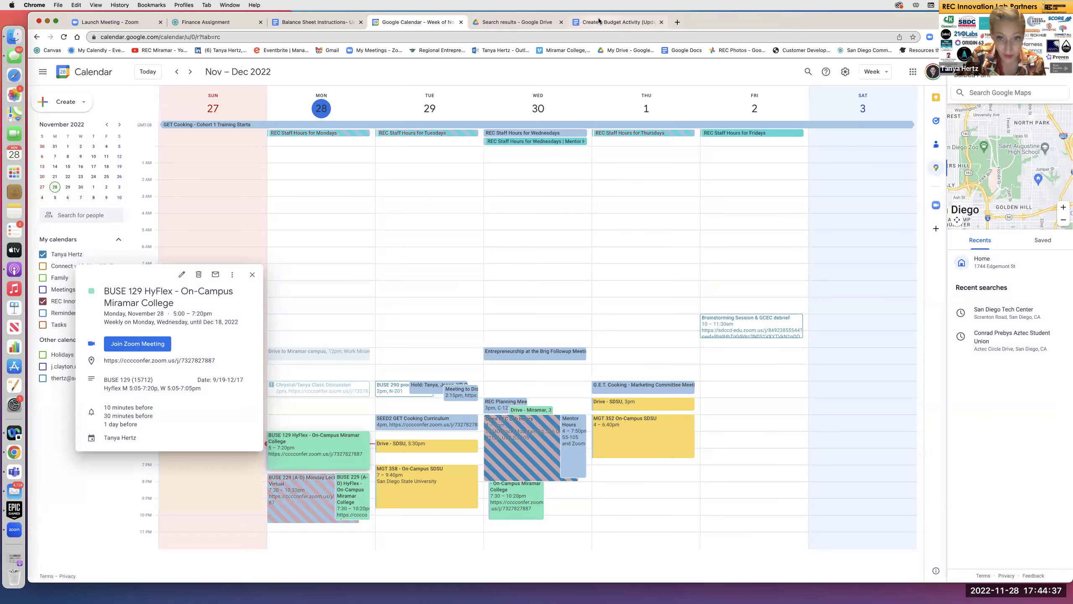
Step: Review the Create a Budget Activity document, covering the video, budget template, sample expense categories and Steps 1 to 5
left_click(613, 22)
left_click(622, 286)
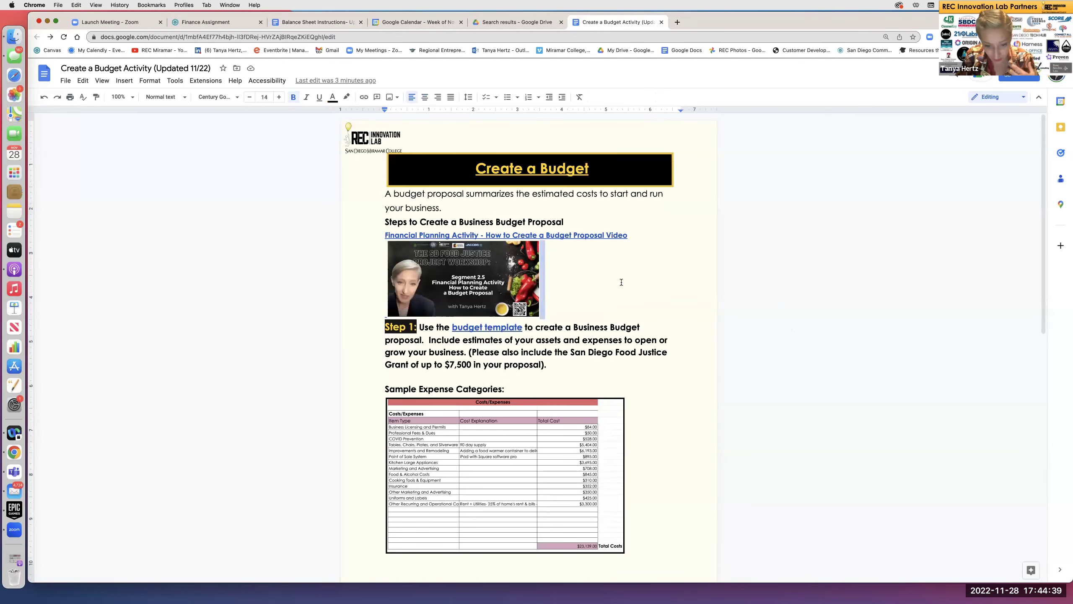
scroll(621, 279, "down", 5)
scroll(617, 260, "down", 10)
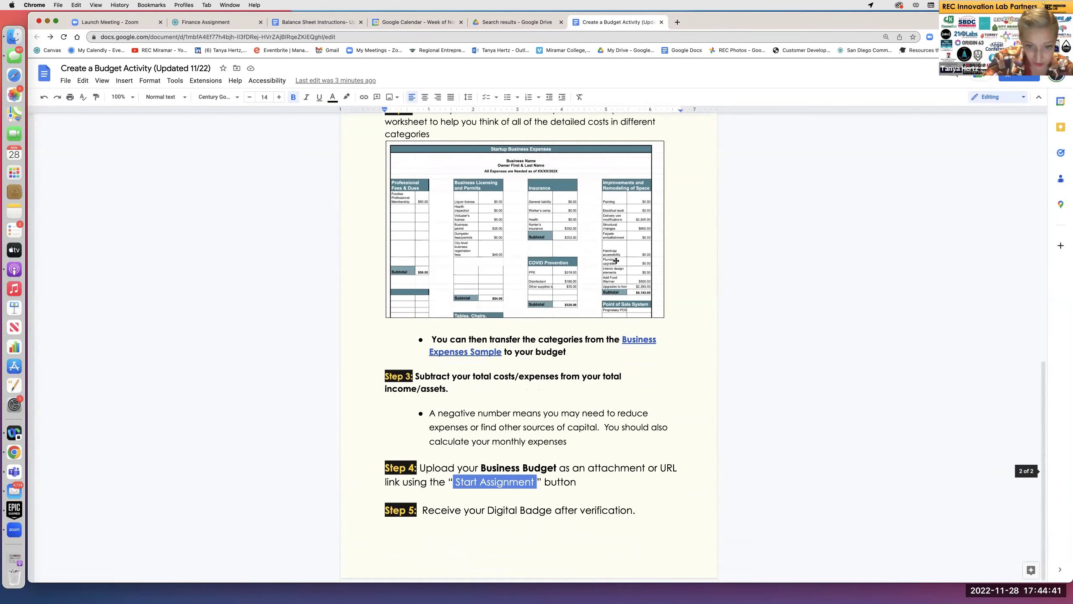
scroll(607, 256, "up", 6)
scroll(585, 240, "up", 7)
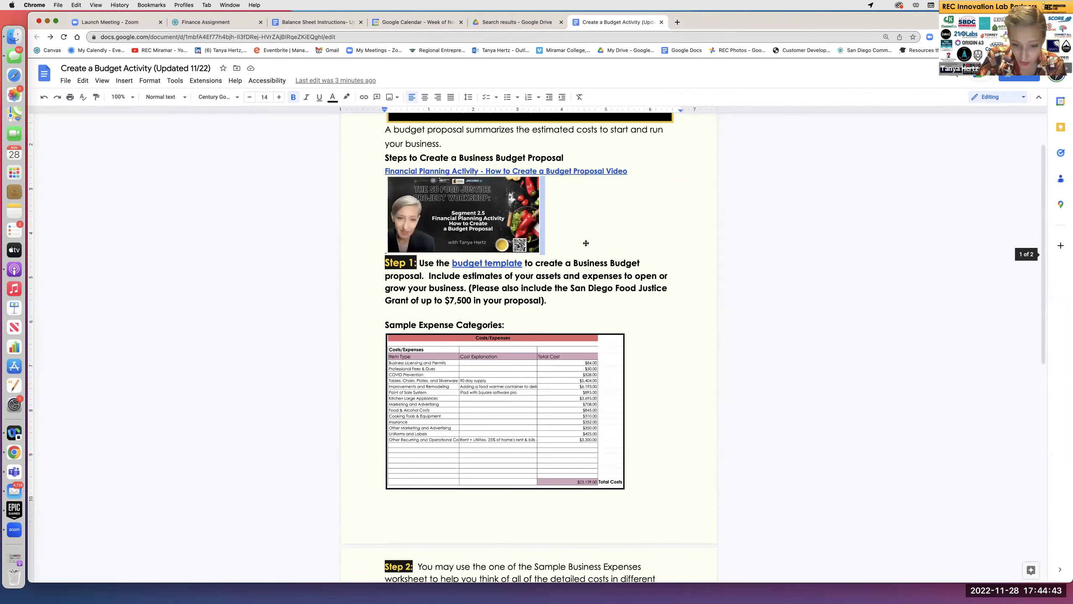
scroll(584, 239, "down", 10)
scroll(583, 239, "down", 2)
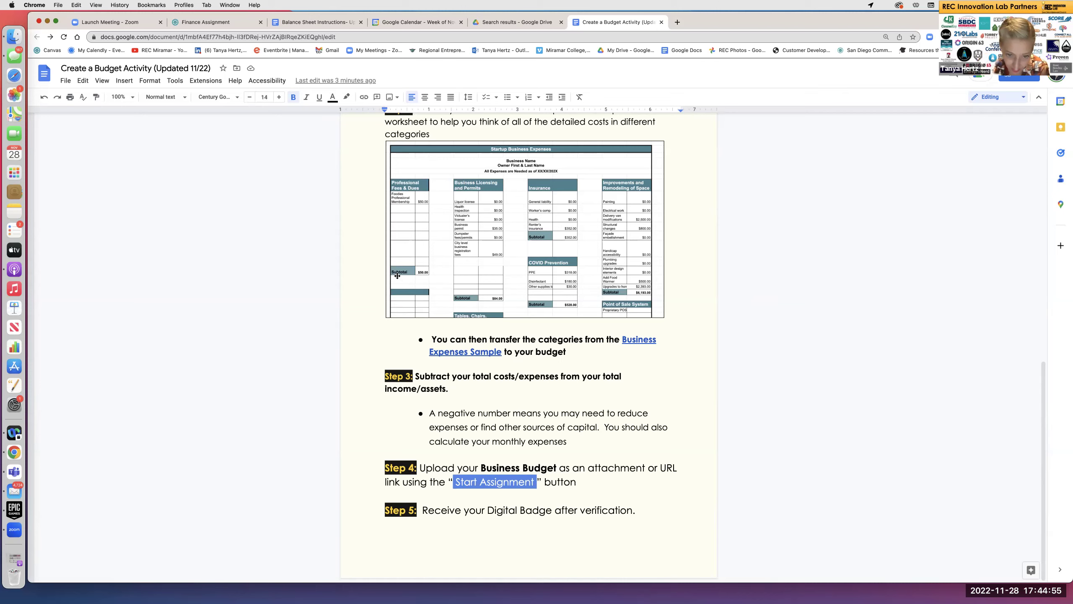
scroll(397, 276, "up", 15)
scroll(398, 273, "down", 15)
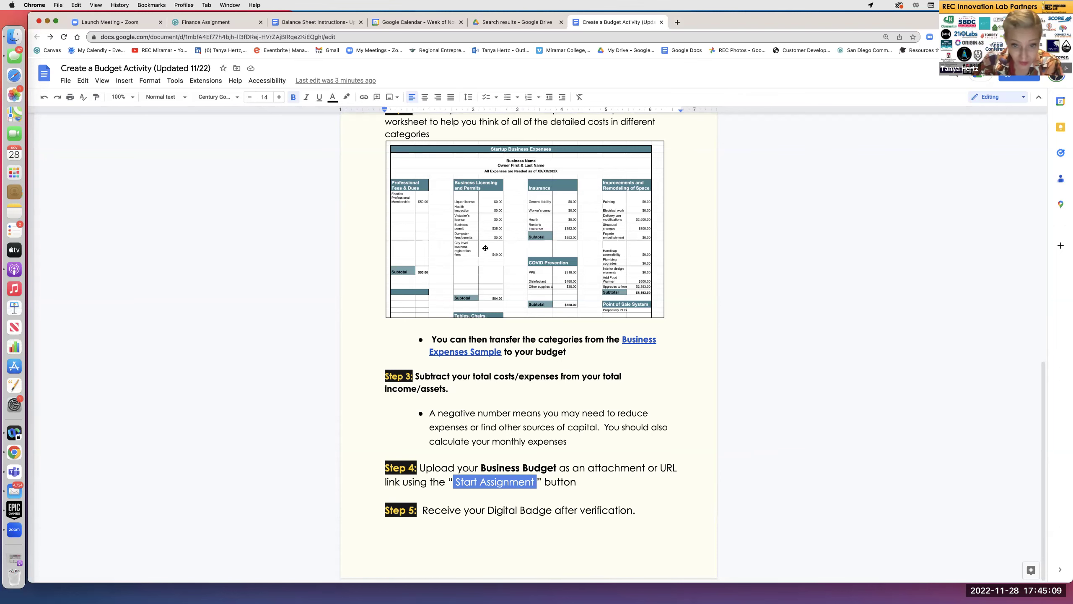
scroll(486, 248, "up", 20)
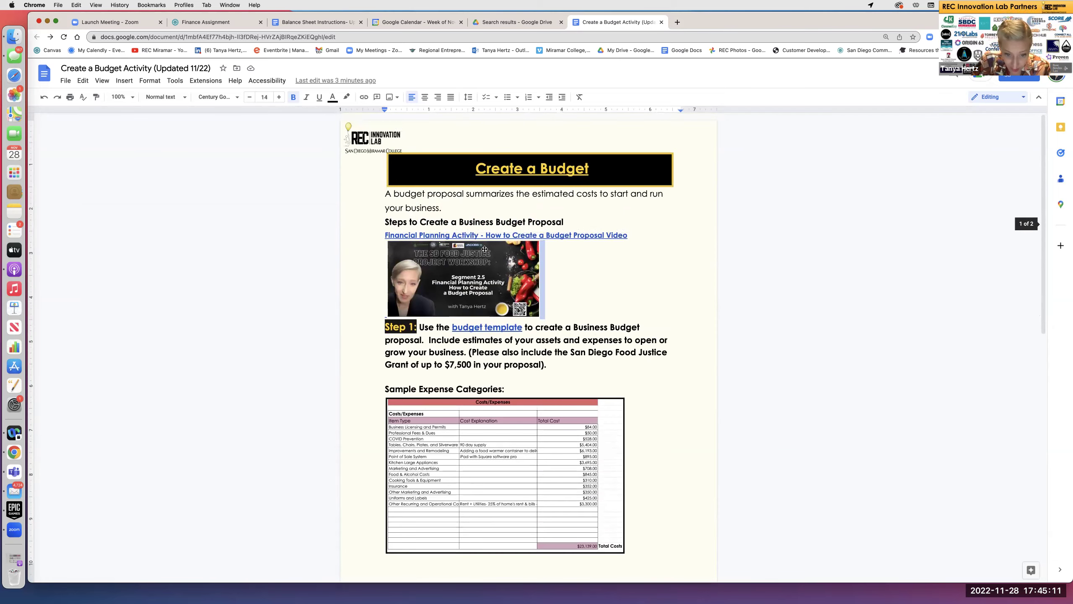
scroll(485, 249, "down", 20)
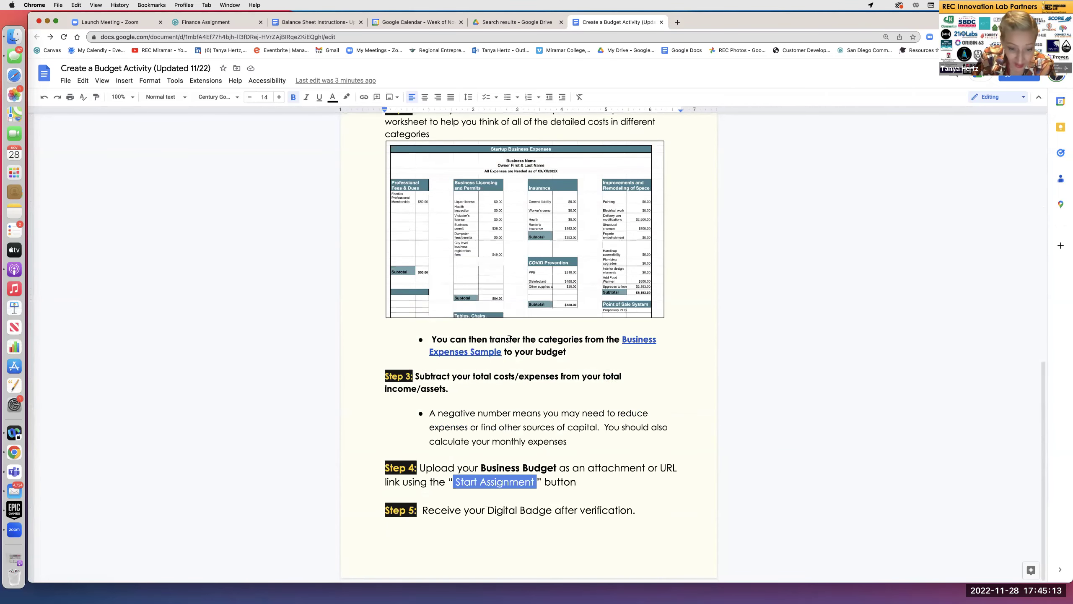
scroll(552, 380, "up", 10)
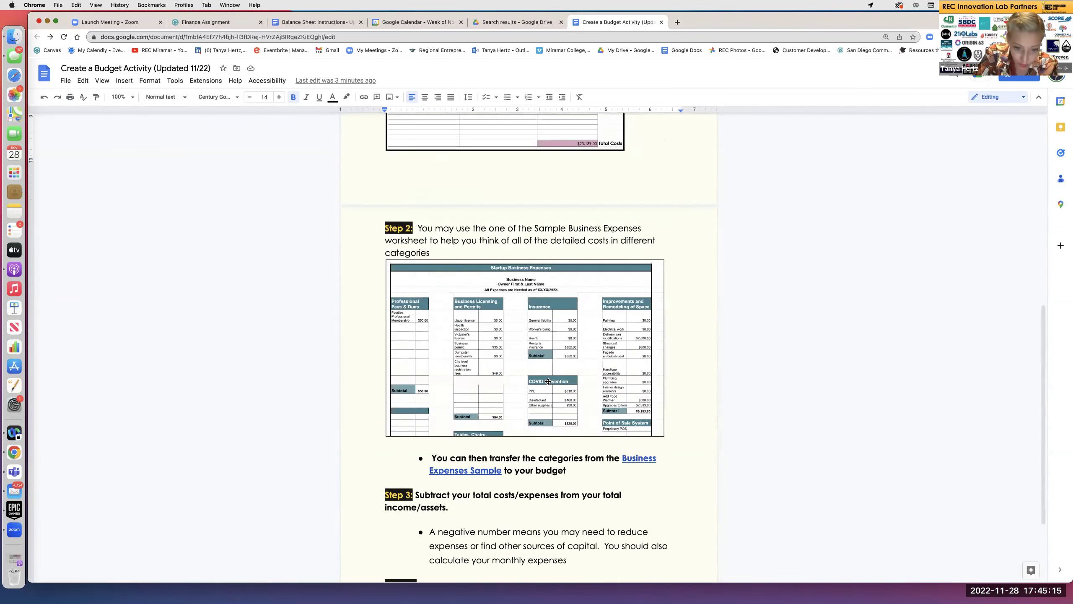
scroll(679, 377, "up", 3)
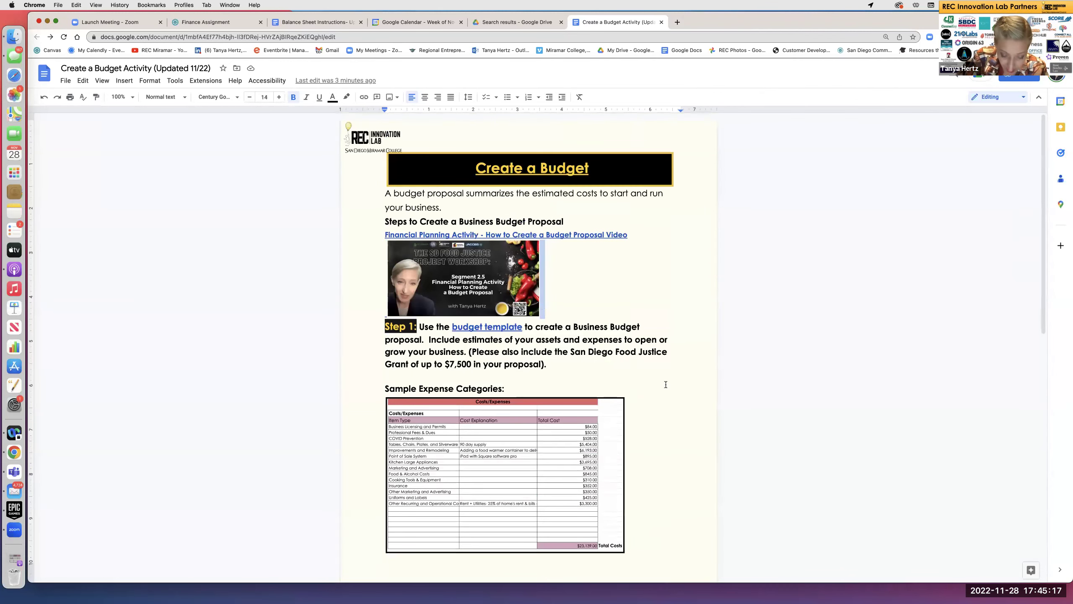
scroll(668, 378, "down", 10)
scroll(664, 377, "down", 3)
Step: Return to the Canvas course and open its home page at the Week 11 and Week 12 modules
left_click(206, 22)
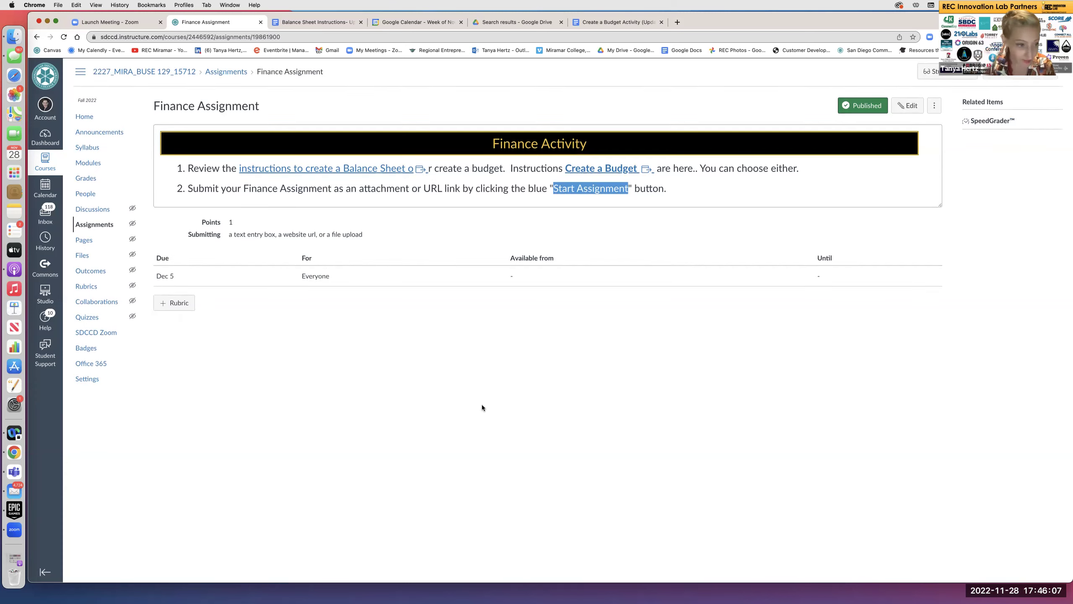
left_click(91, 232)
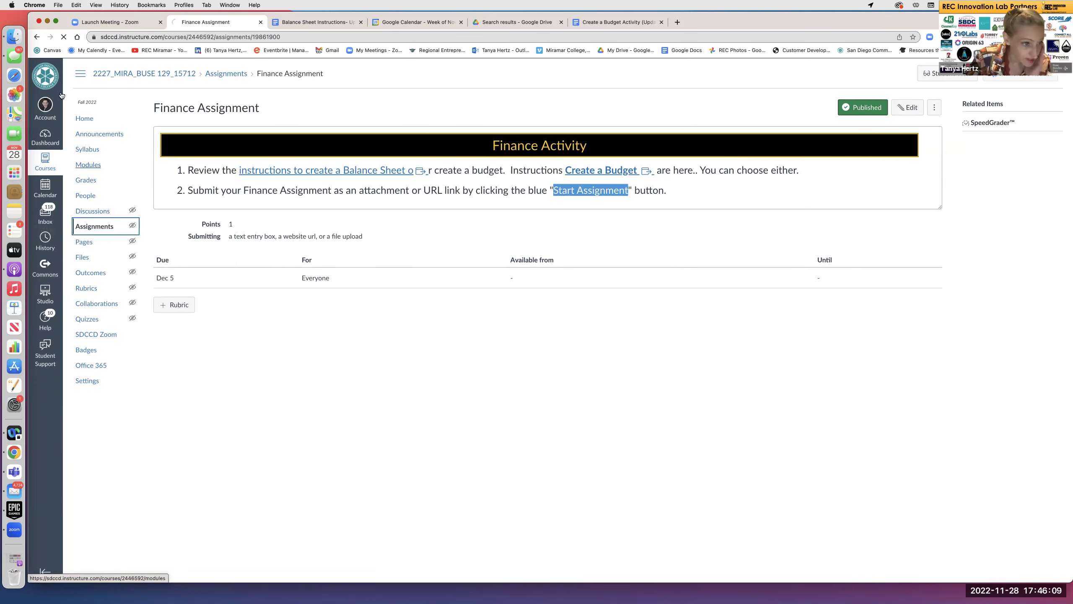
left_click(85, 119)
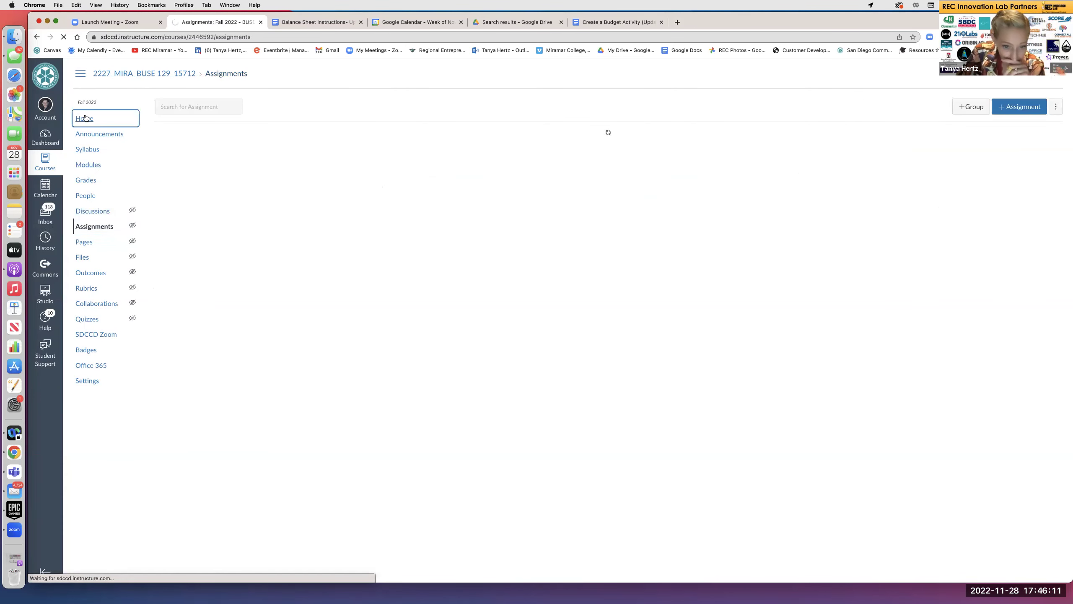
scroll(294, 313, "down", 10)
scroll(288, 286, "down", 15)
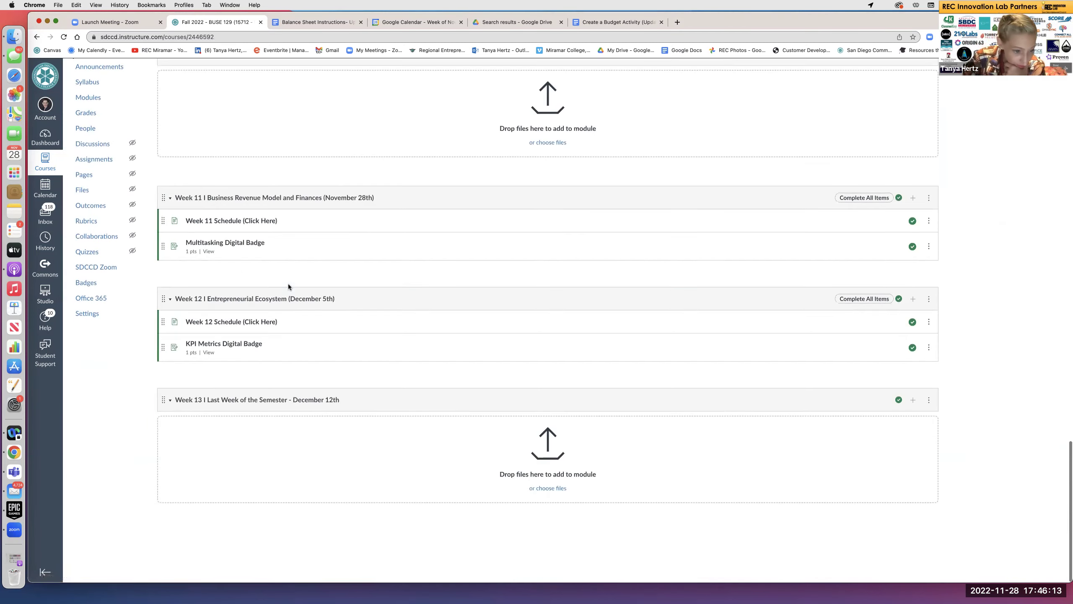
Step: Open the Week 11 Schedule page from the course modules and read its Business Model/Revenue Model instructions document
scroll(288, 284, "up", 2)
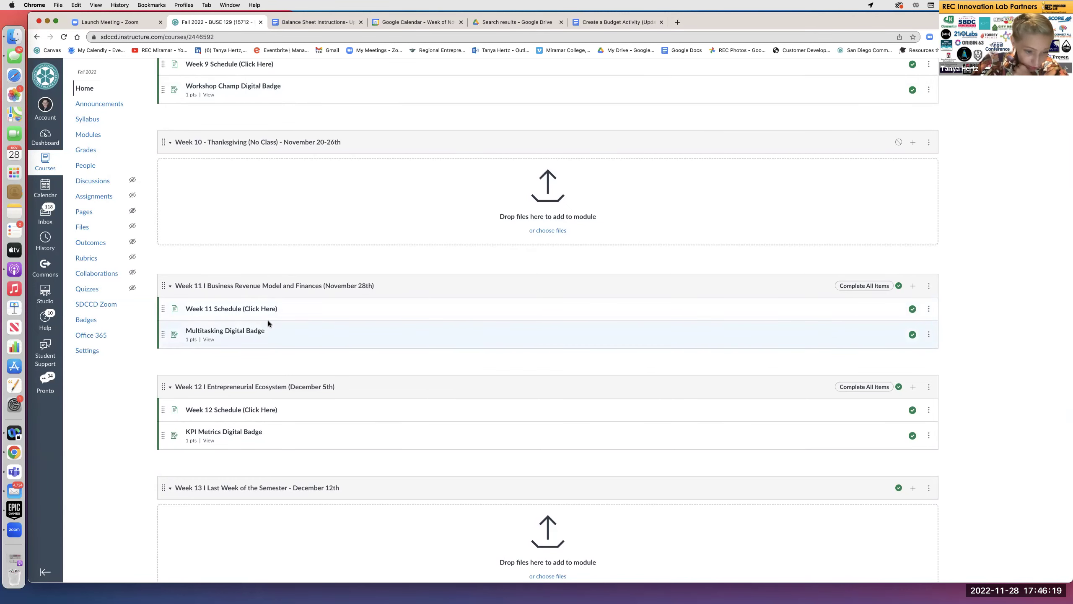
scroll(269, 321, "down", 2)
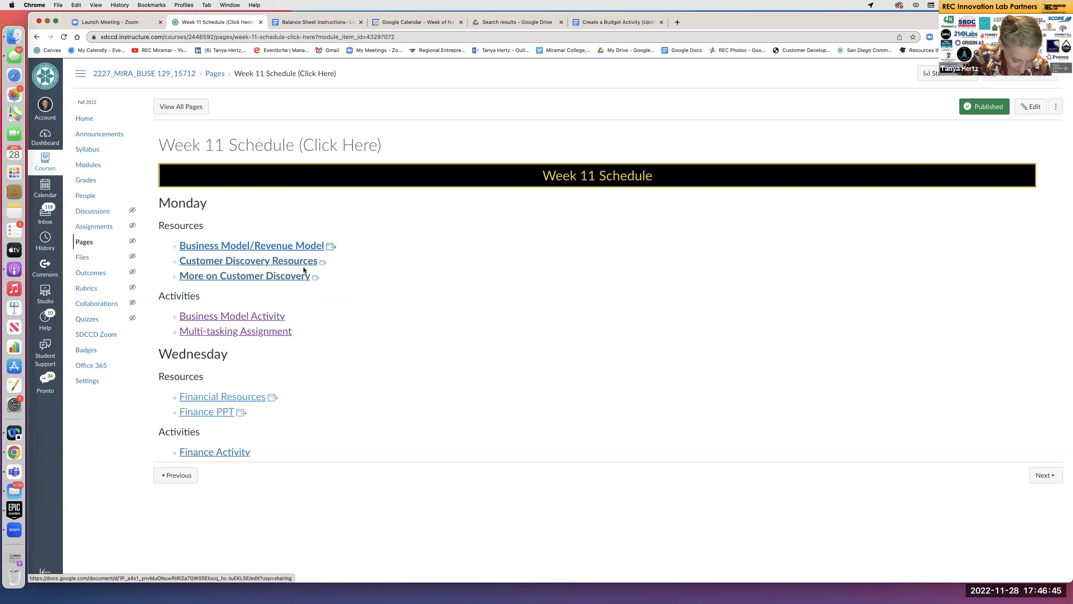
left_click(259, 248)
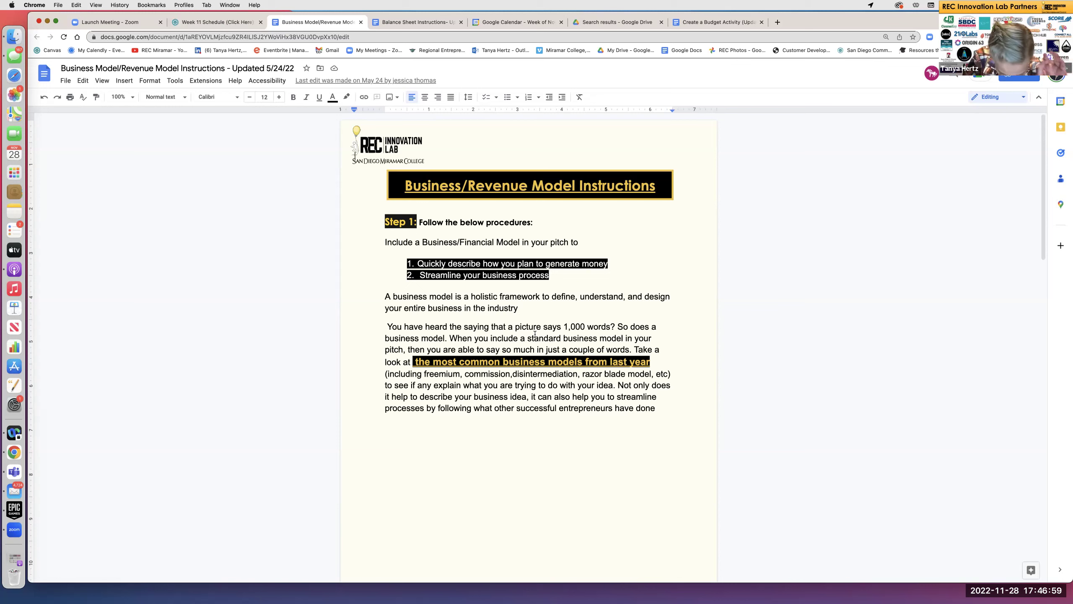
left_click(551, 237)
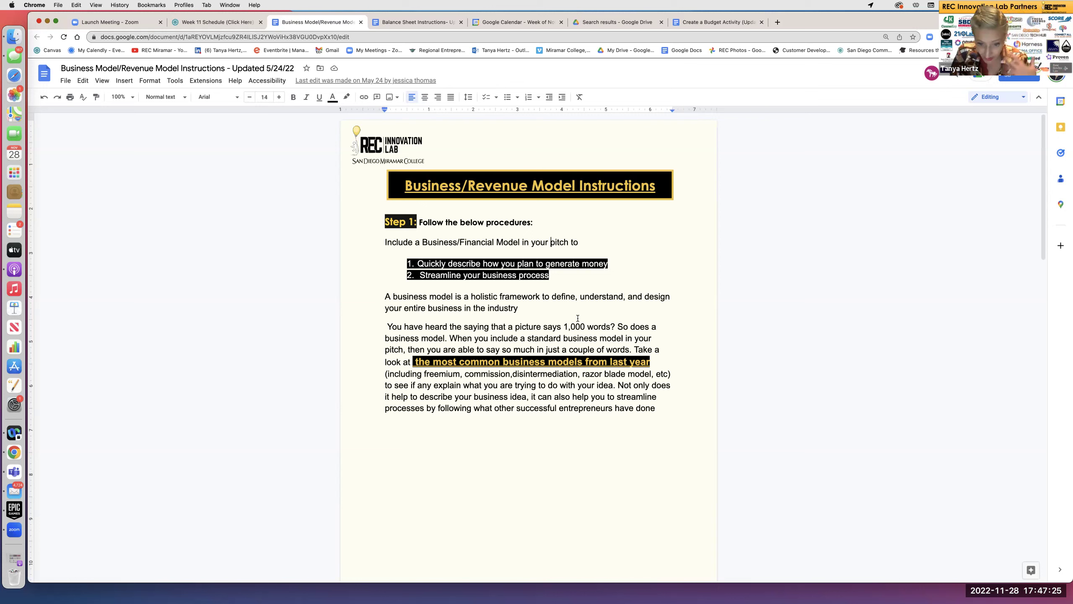
Step: Follow the document's link on the most common business models and examine the article's table of contents and franchise model section
left_click(559, 361)
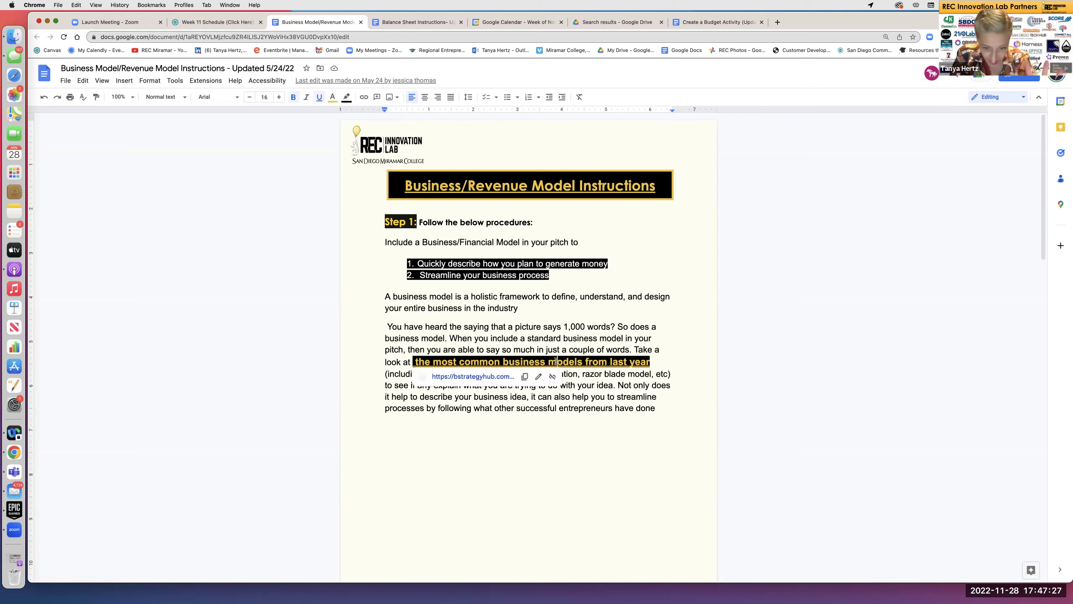
left_click(494, 376)
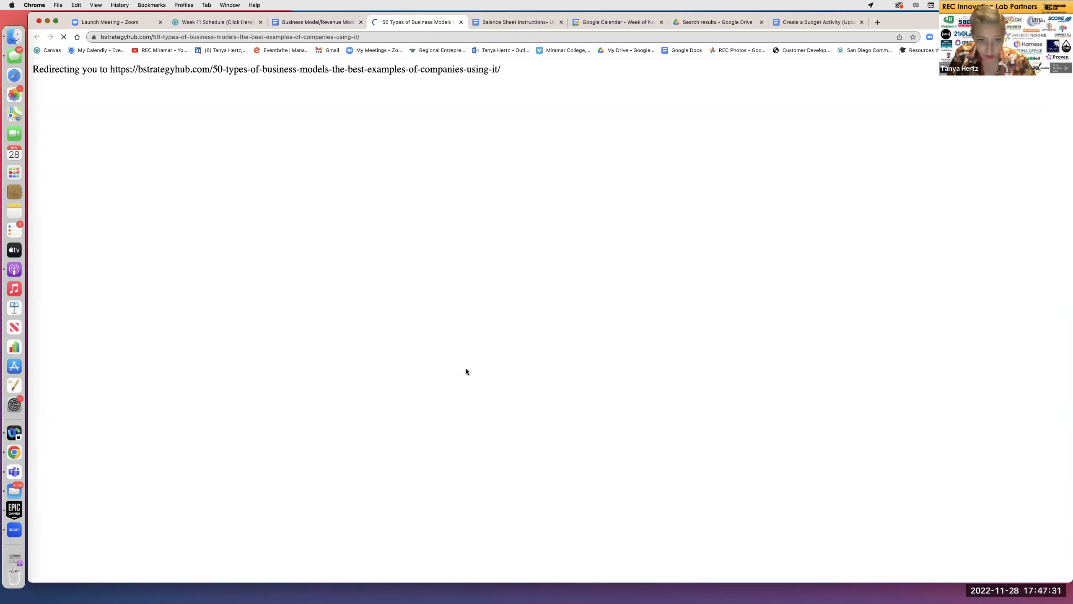
scroll(887, 283, "down", 15)
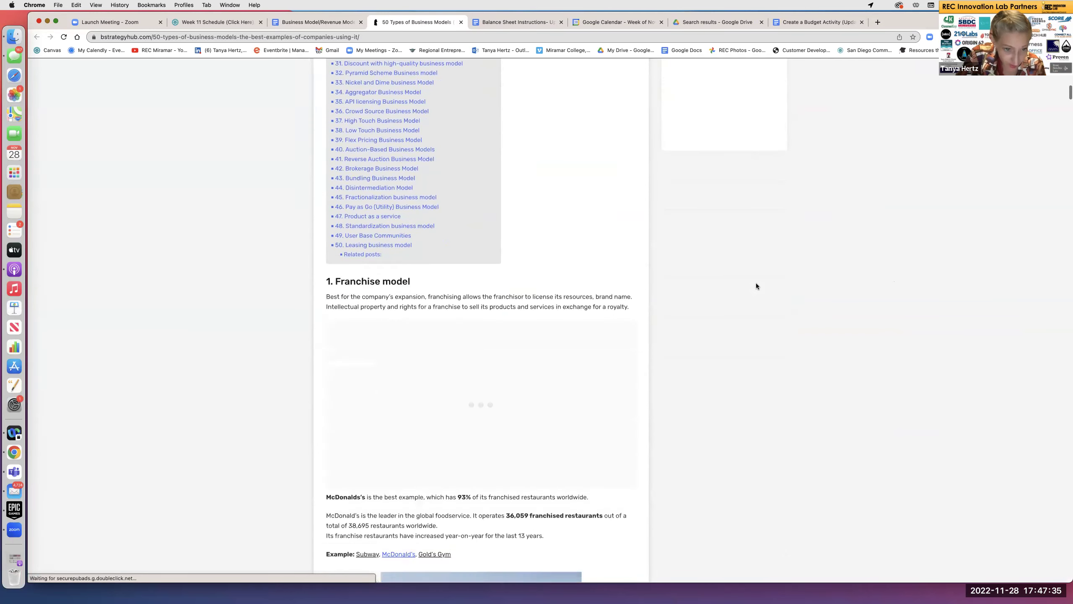
scroll(756, 283, "up", 10)
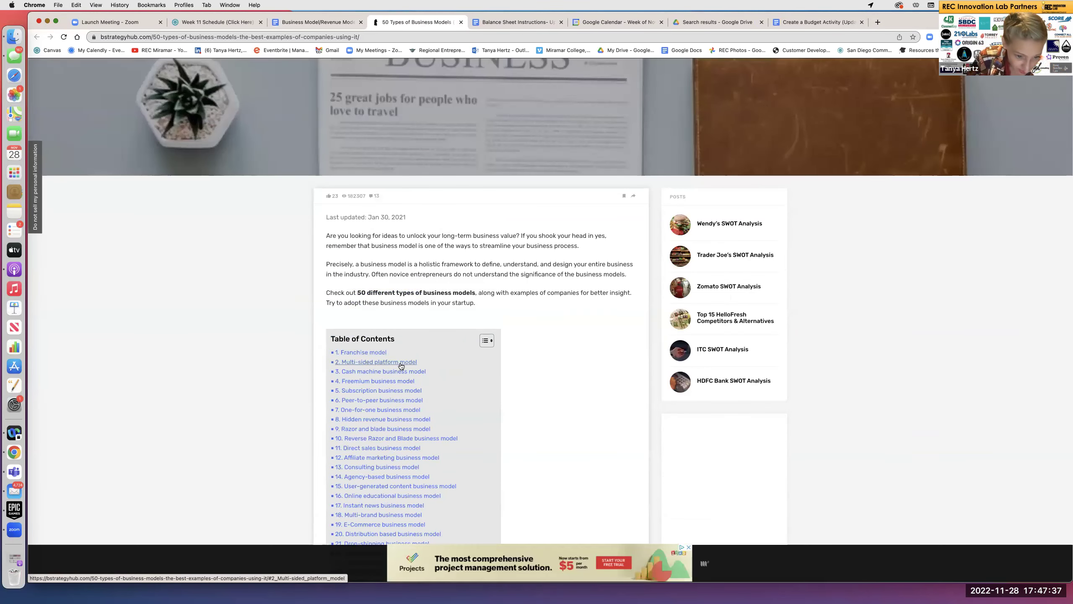
scroll(398, 365, "down", 5)
scroll(398, 365, "down", 5)
scroll(398, 364, "up", 6)
scroll(399, 362, "up", 4)
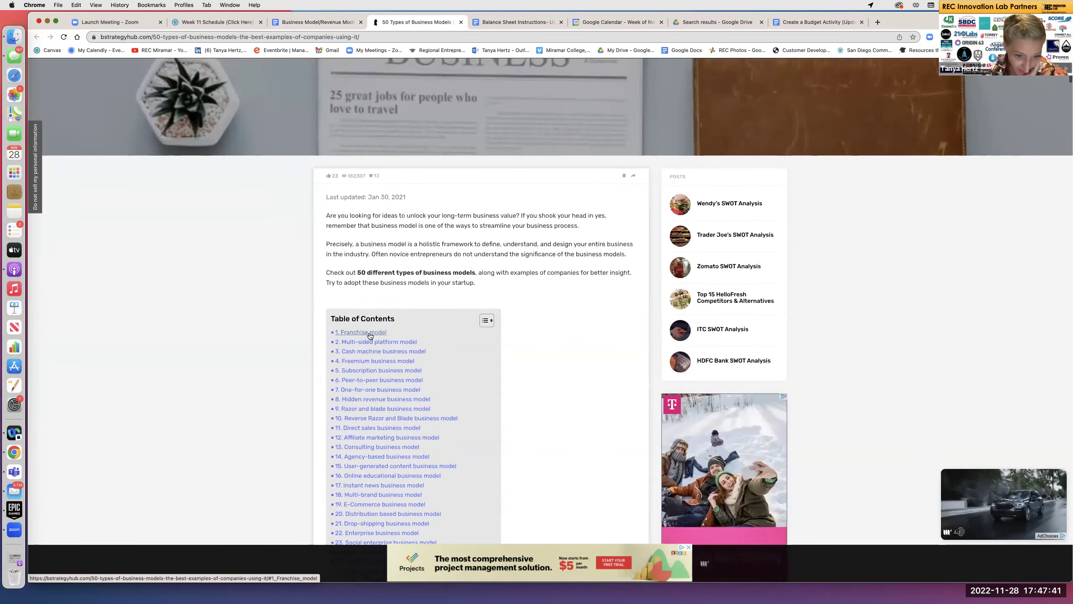
scroll(389, 341, "down", 1)
scroll(389, 343, "down", 12)
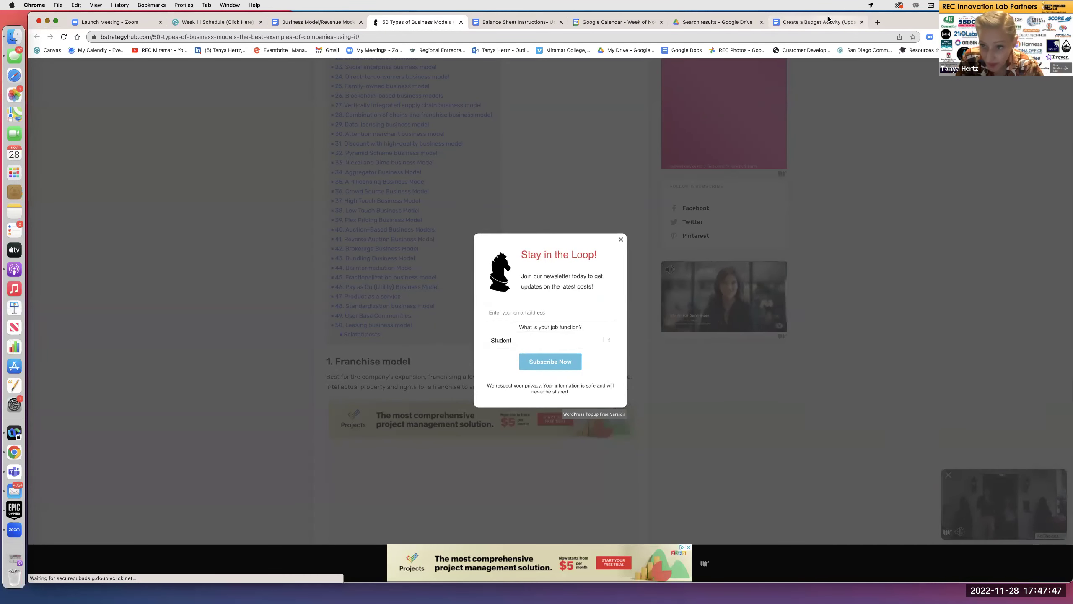
Step: Return to the Week 11 Schedule page and start a new bullet below Business Model/Revenue Model in Monday's Resources
key("super+9")
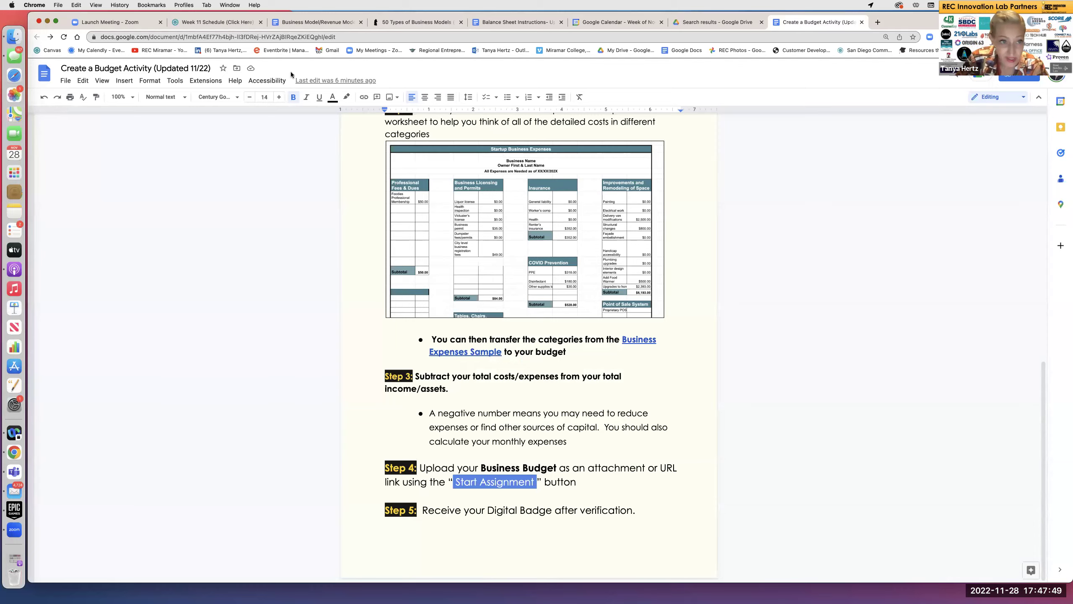
left_click(208, 25)
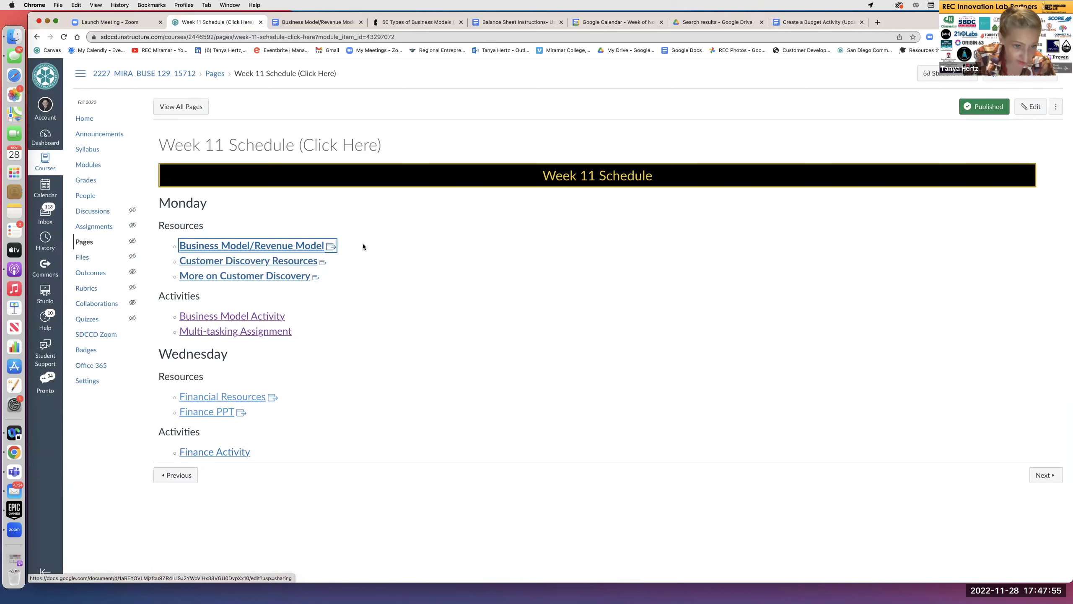
left_click(1031, 106)
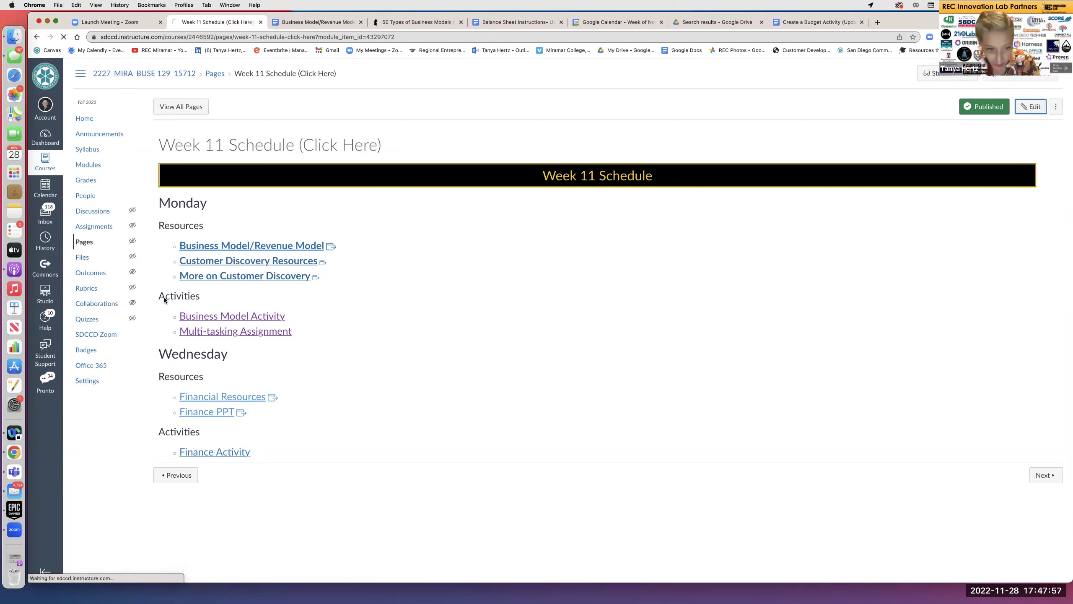
left_click(351, 262)
key("Return")
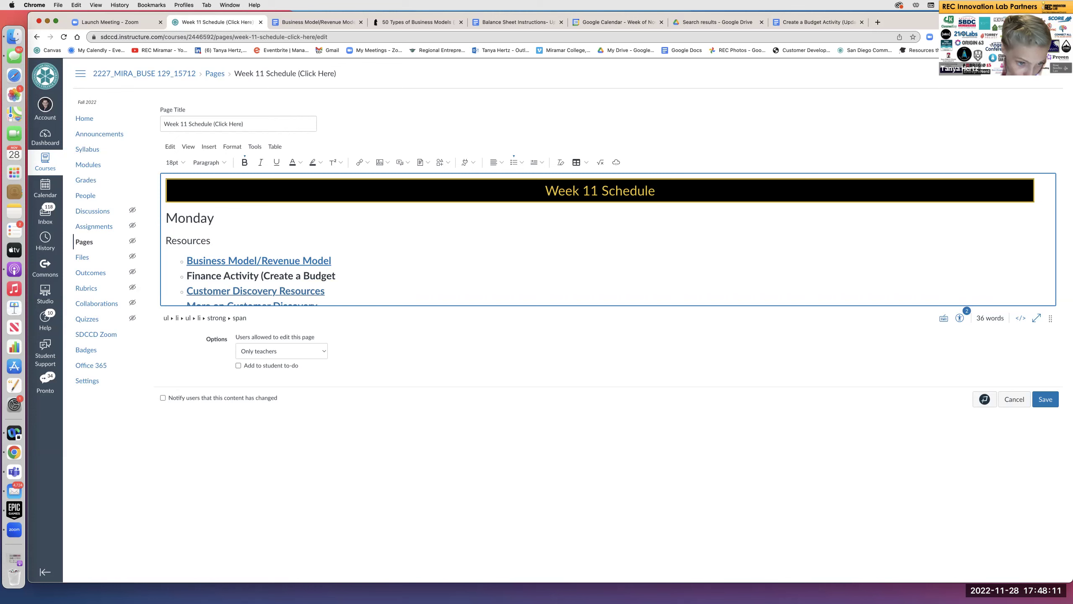
type("Bal")
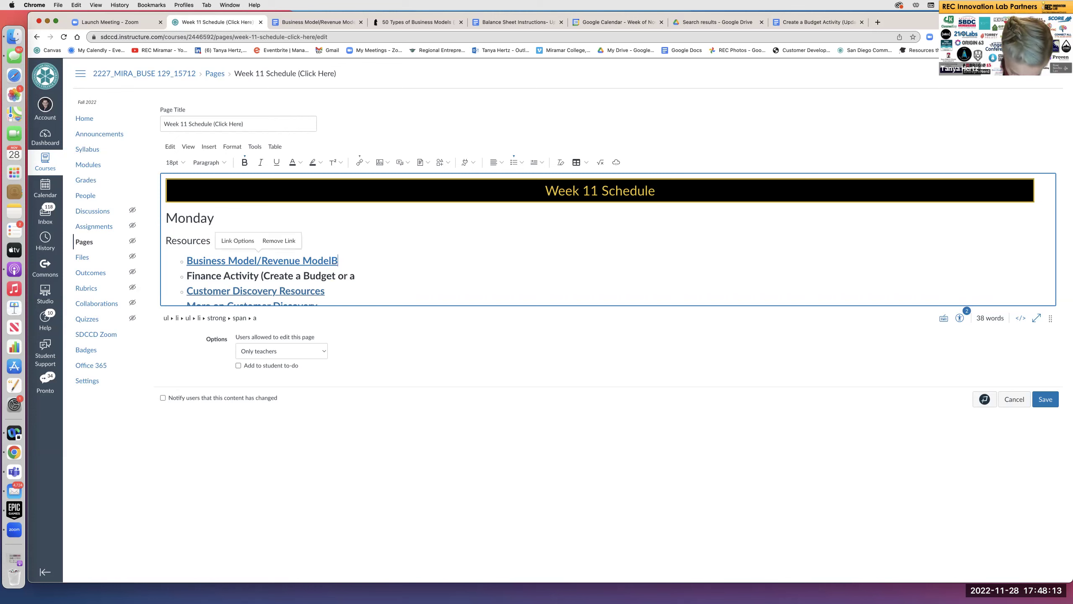
key("BackSpace")
key("BackSpace")
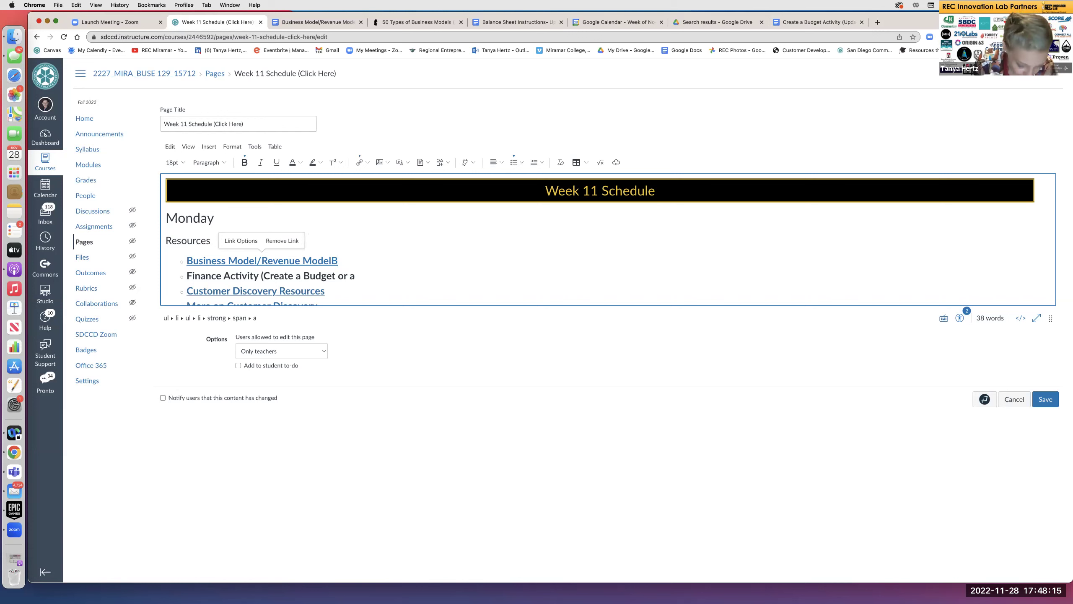
key("BackSpace")
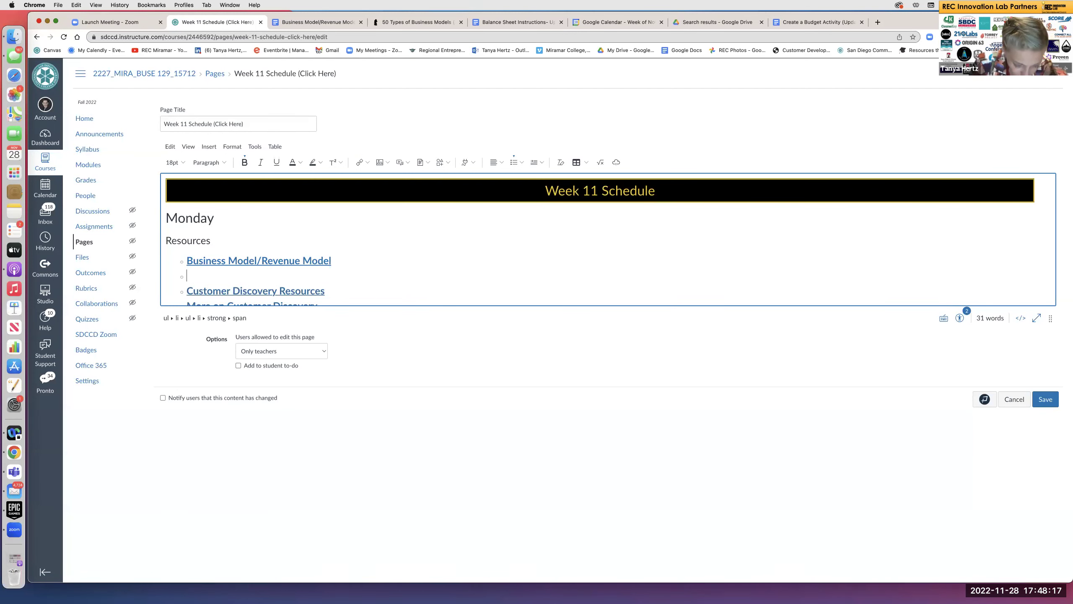
Step: Enter "Finance Activity (Create a Budget or a Balance Sheet)" as the text of the new Monday Resources bullet
type("Finance Activity (Create a Budget or a ")
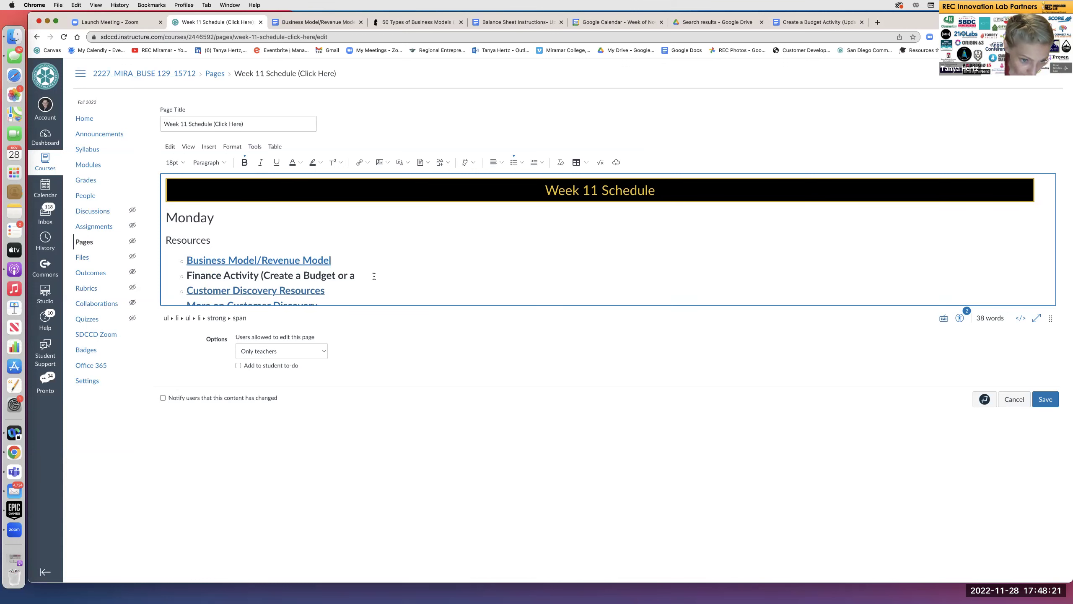
type("Bal")
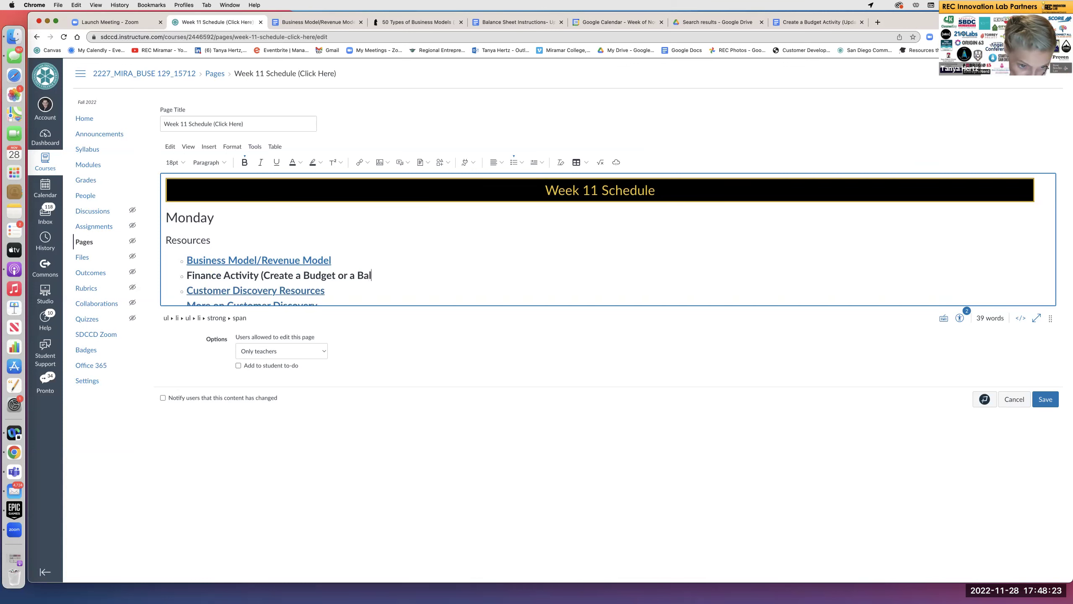
type("ance Sheet)")
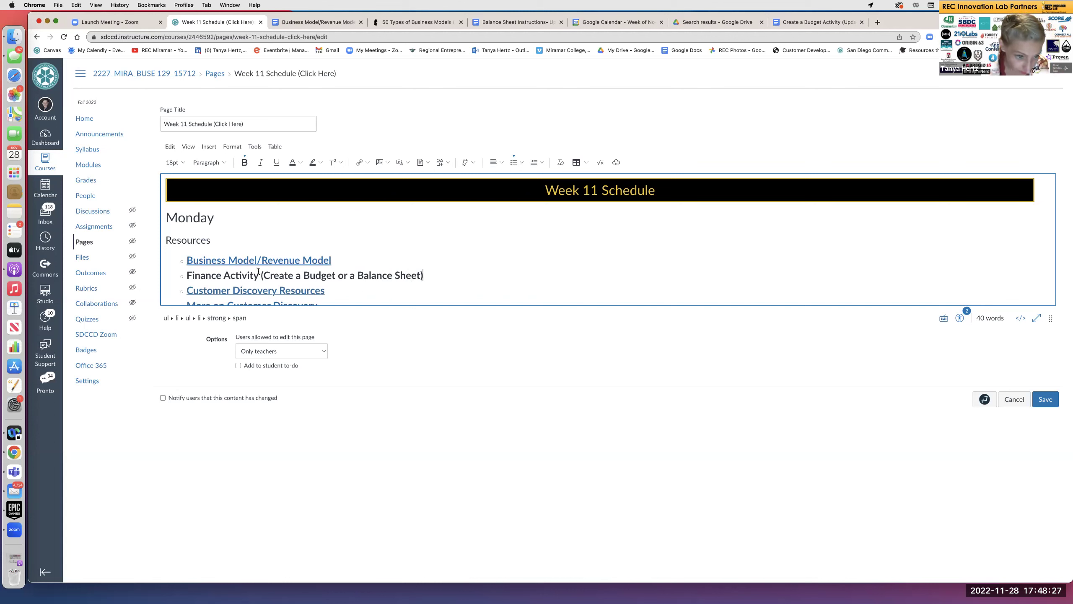
Step: Link the words "Finance Activity" in the new bullet to the Finance Assignment and save the Week 11 Schedule page
left_click_drag(262, 277, 186, 278)
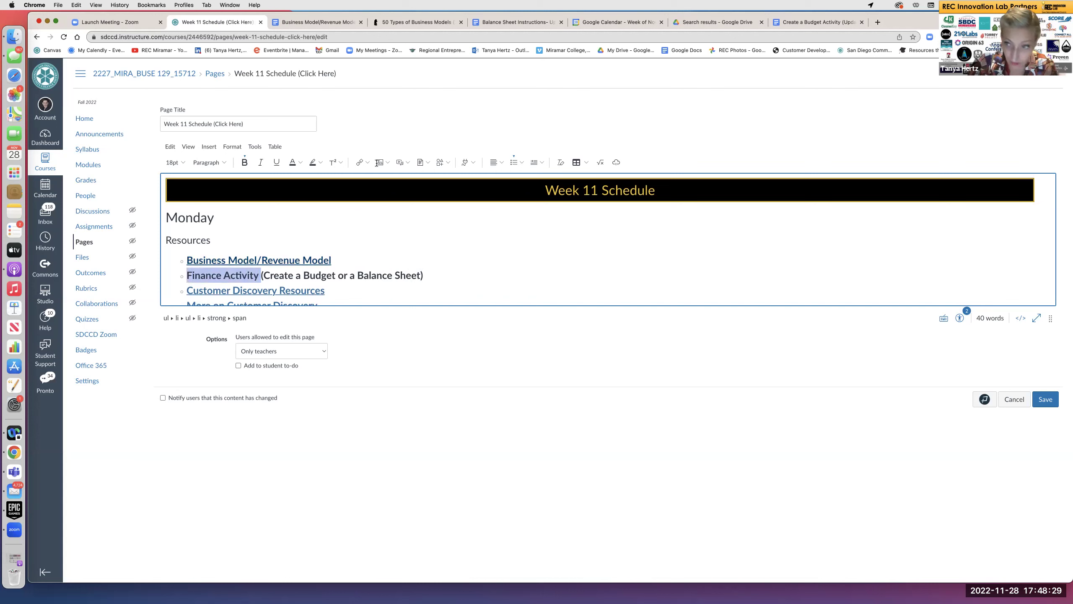
scroll(682, 125, "down", 1)
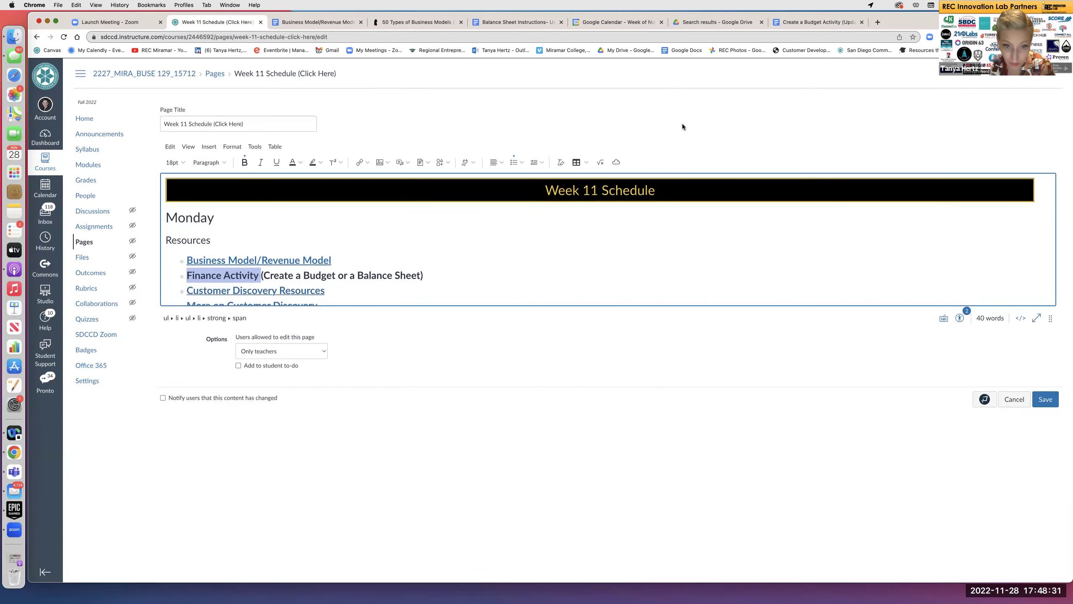
left_click(366, 161)
left_click(373, 192)
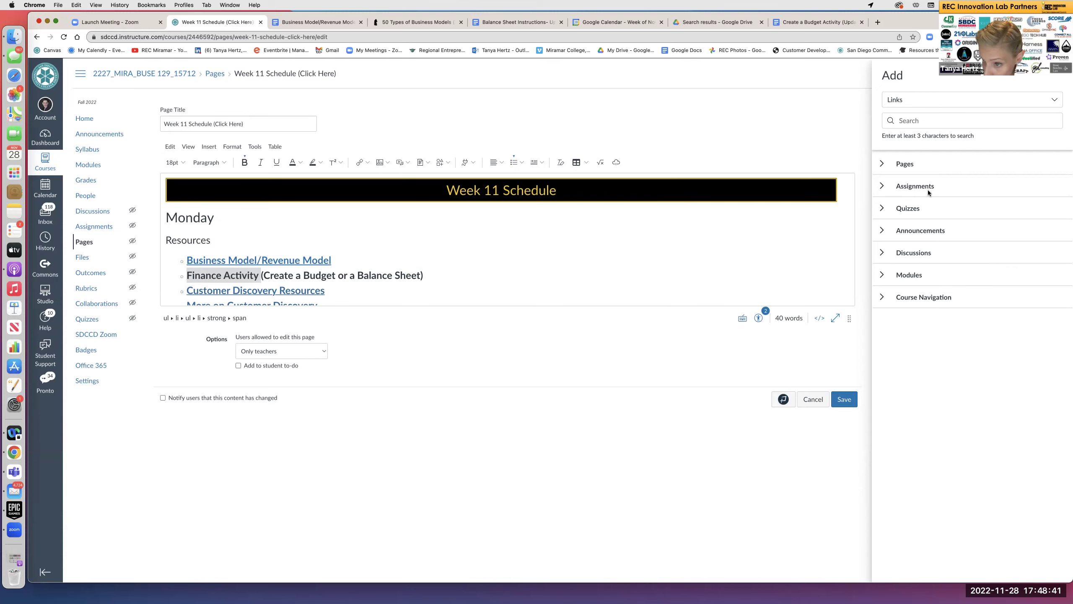
left_click(881, 187)
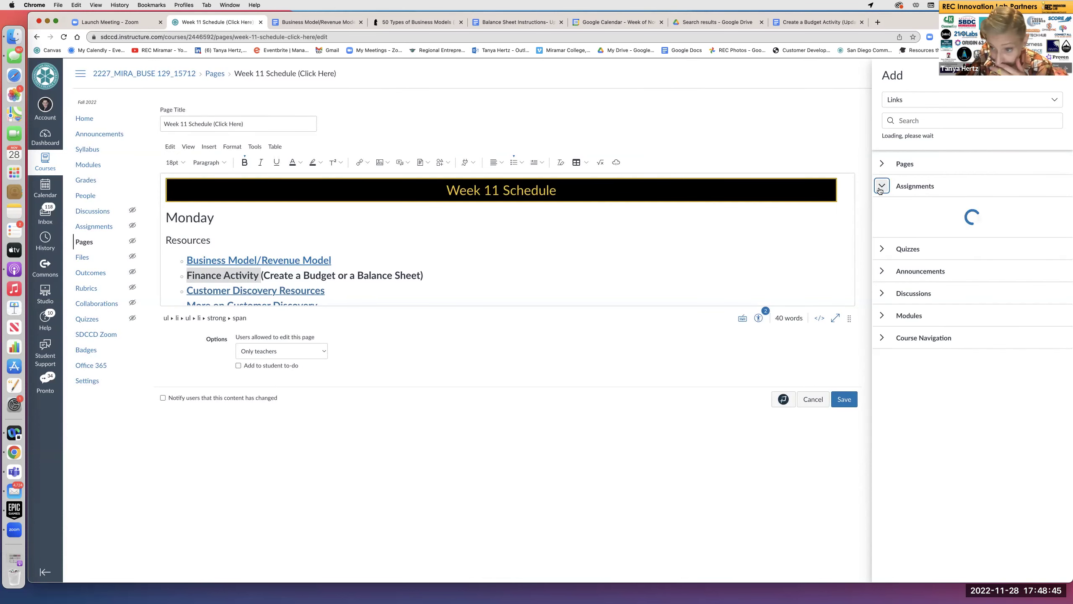
scroll(990, 227, "down", 5)
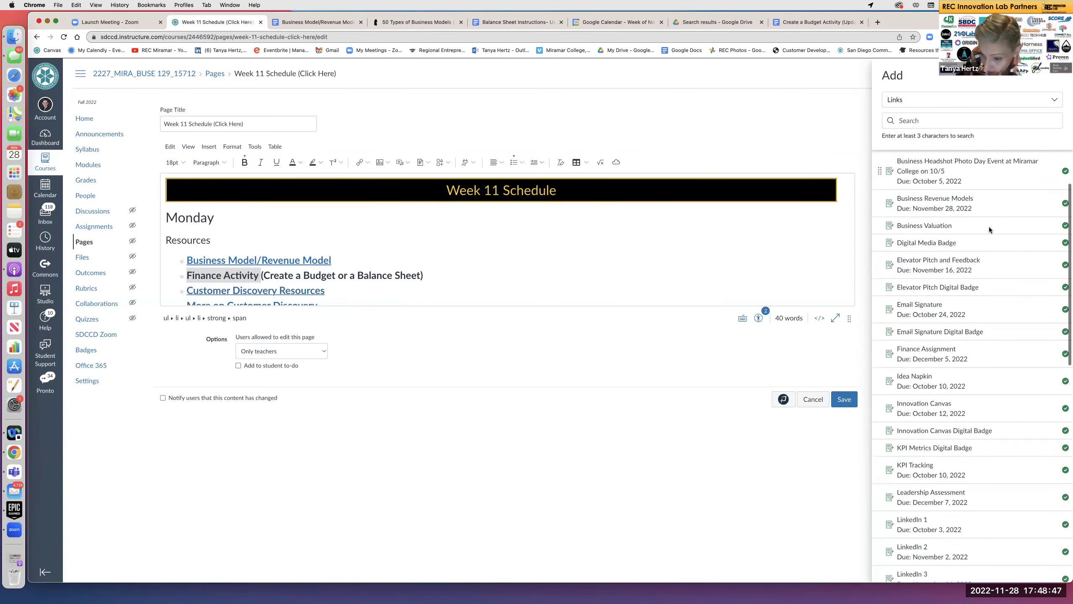
left_click(930, 274)
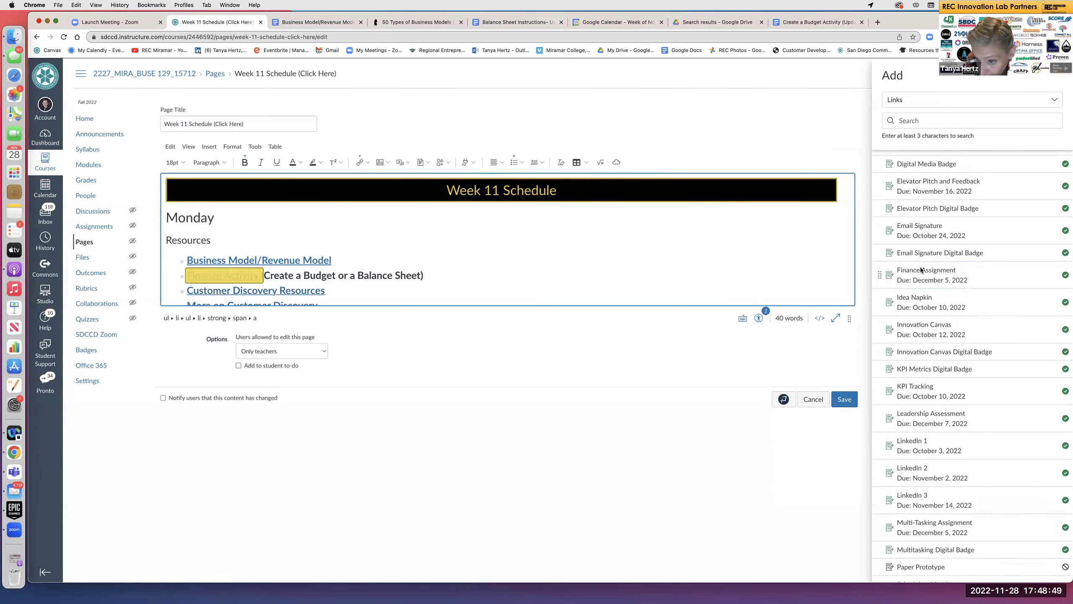
left_click(839, 401)
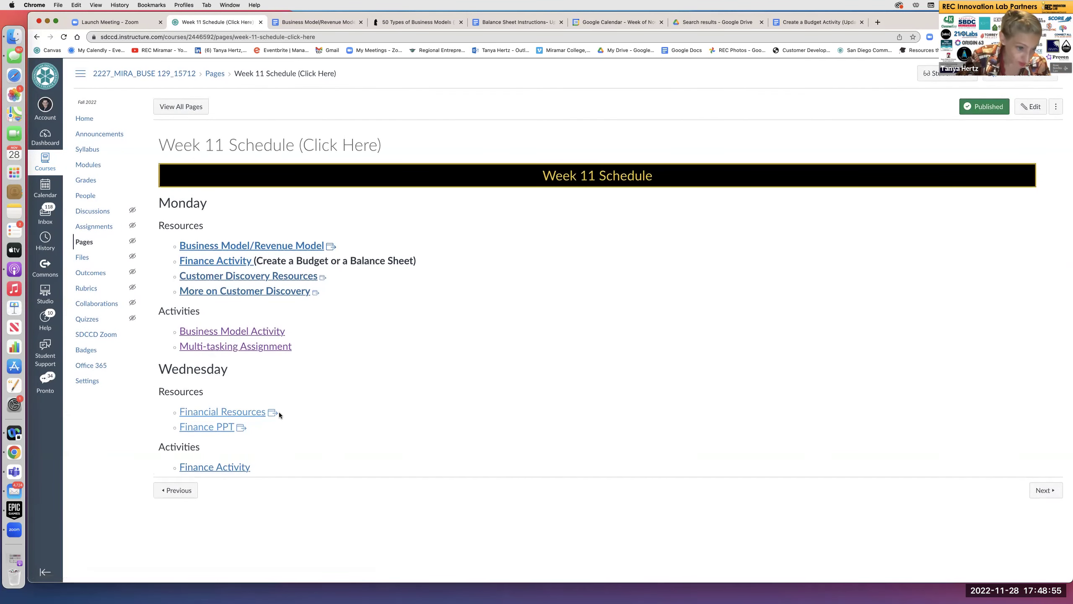
Step: Check the Business Model/Revenue Model link and the Multitasking Digital Badge assignment, and return to the Week 11 Schedule page
left_click(231, 249)
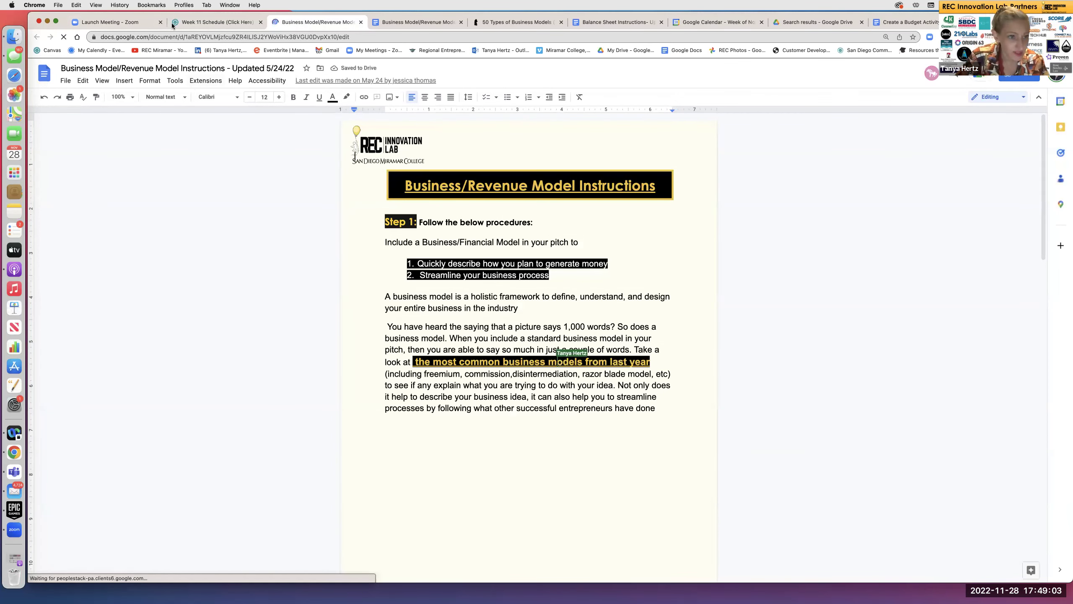
left_click(223, 23)
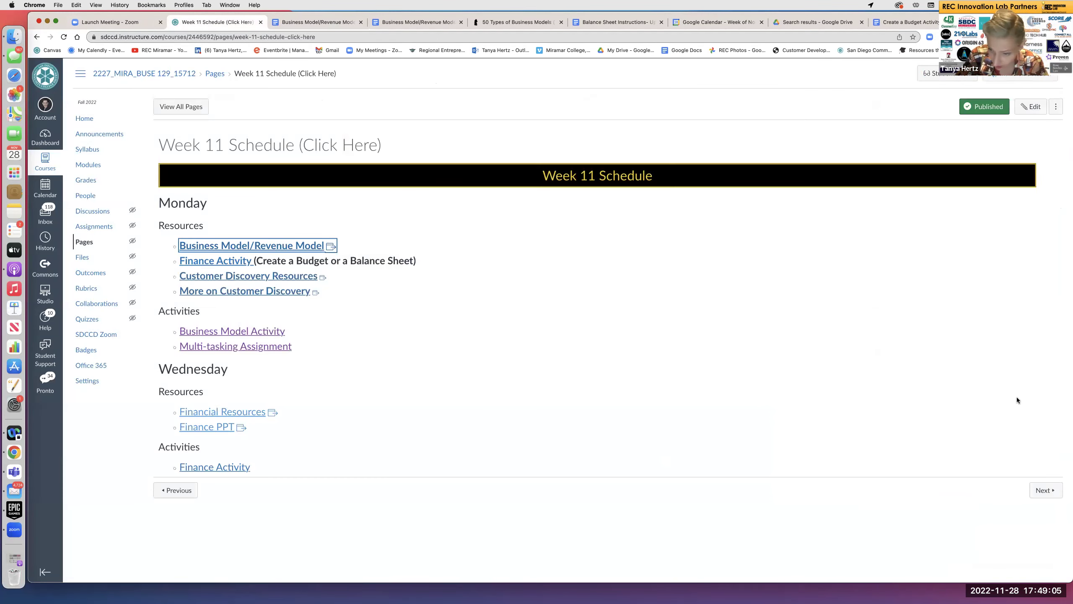
left_click(1046, 491)
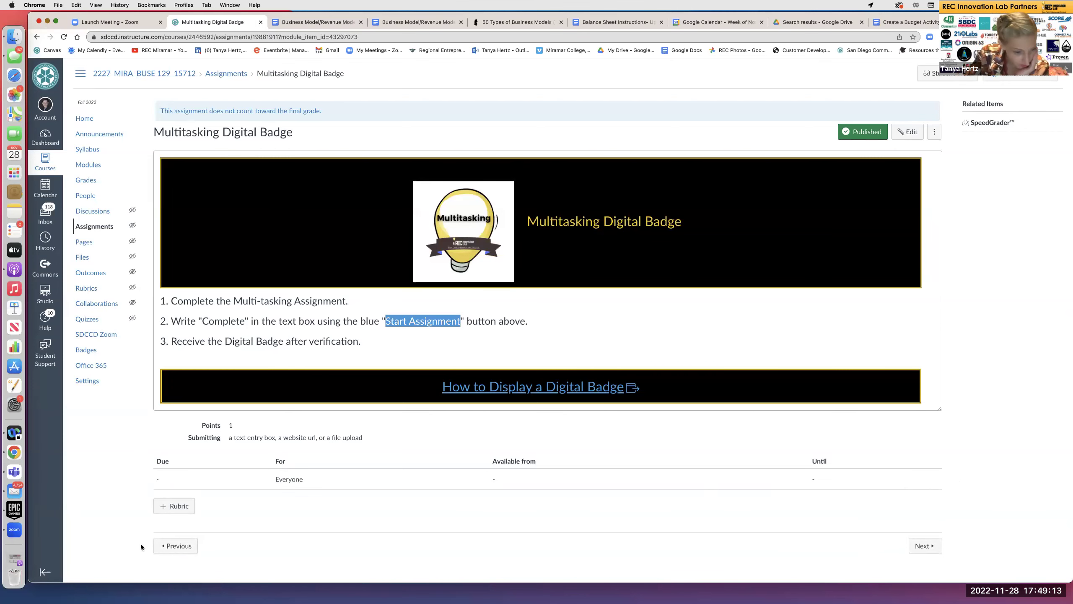
left_click(193, 546)
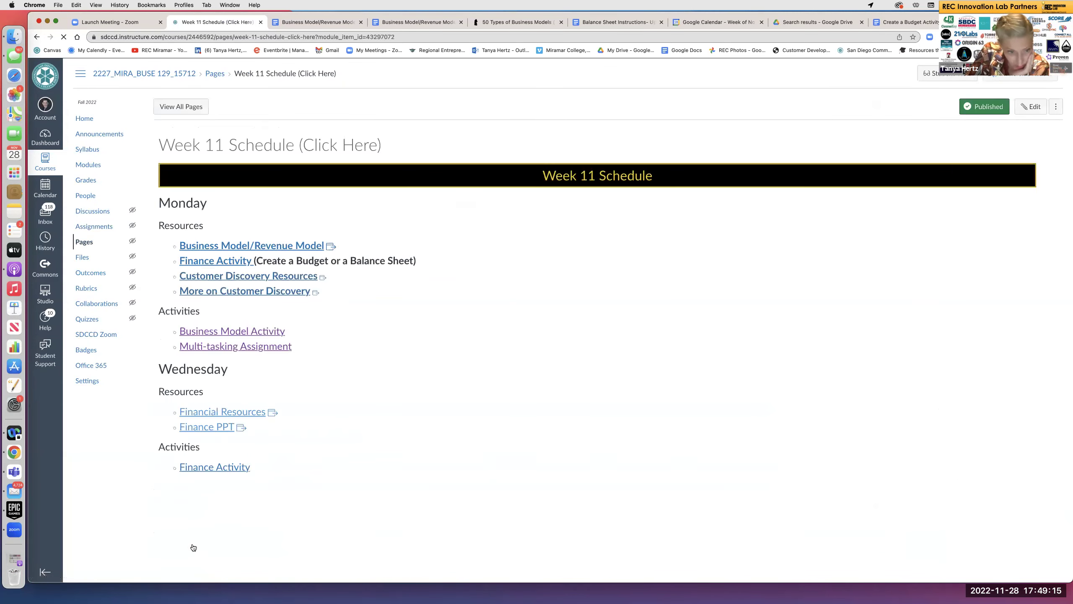
Step: Open Wednesday's Finance Activity in Student View and check its Text Entry and File Upload submission options
left_click(224, 466)
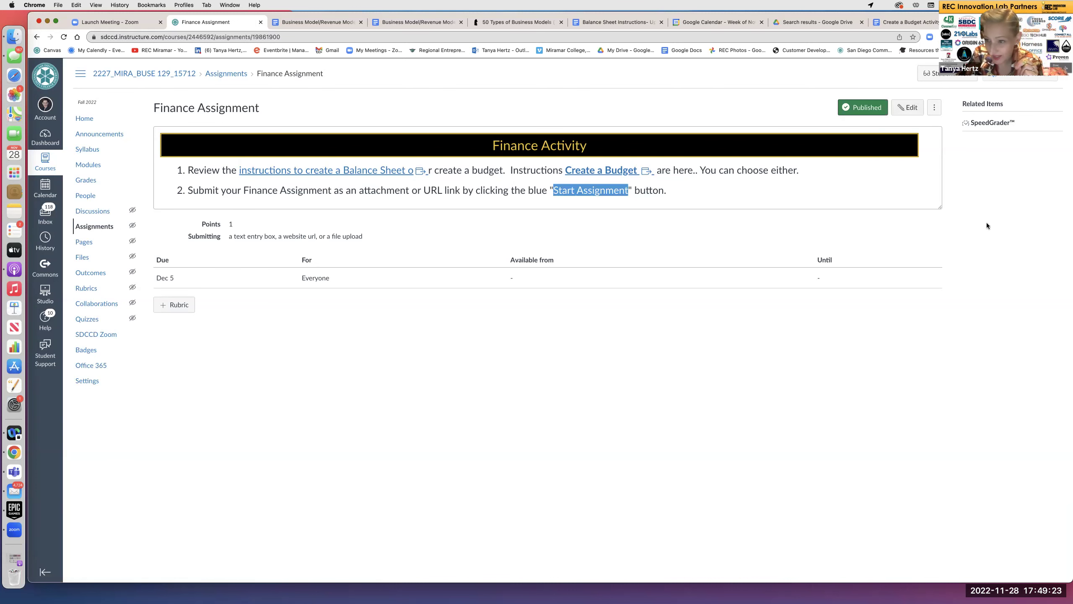
left_click(948, 73)
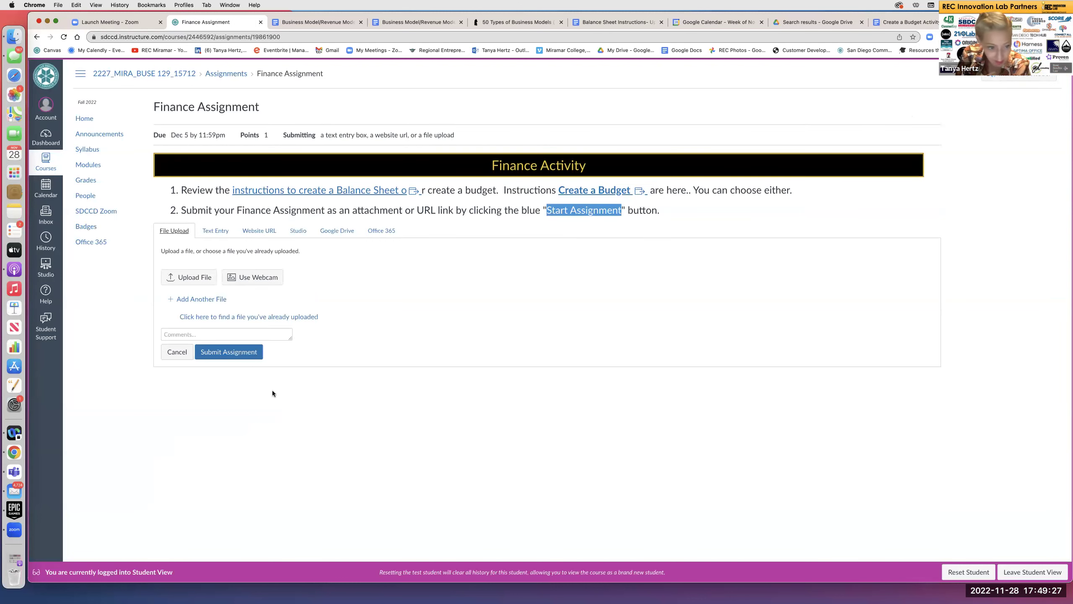
left_click(215, 232)
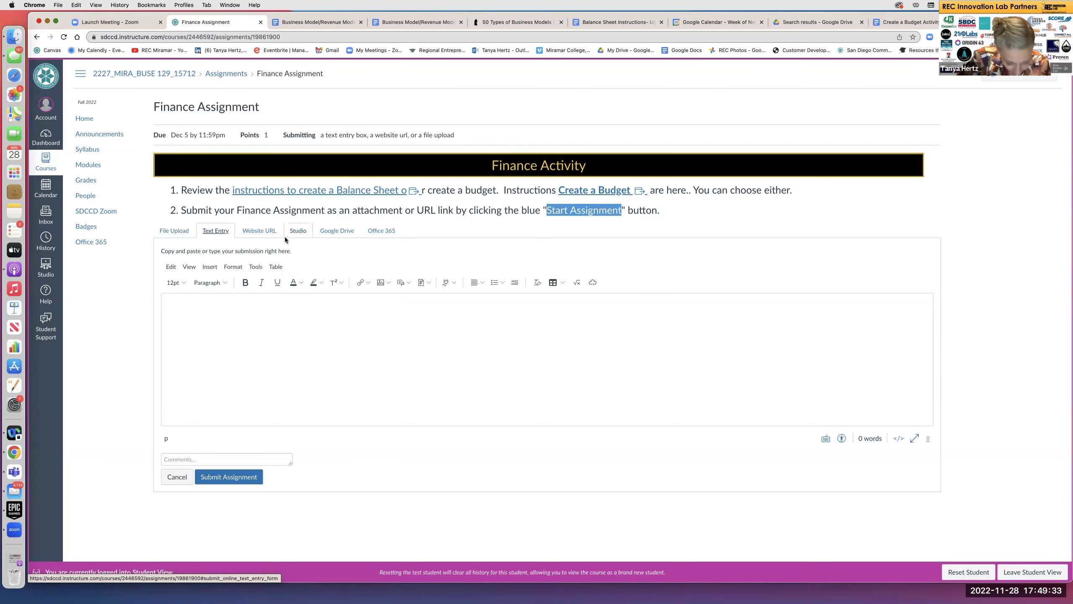
left_click(174, 231)
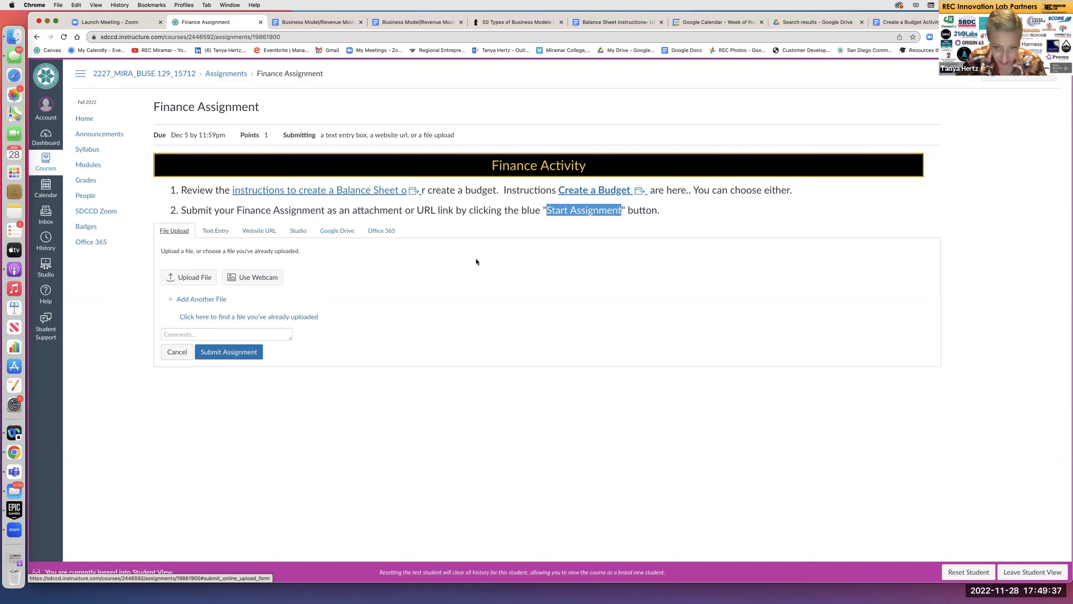
Step: Check the file upload option for the Finance Assignment submission, and leave Student View without submitting anything
left_click(189, 277)
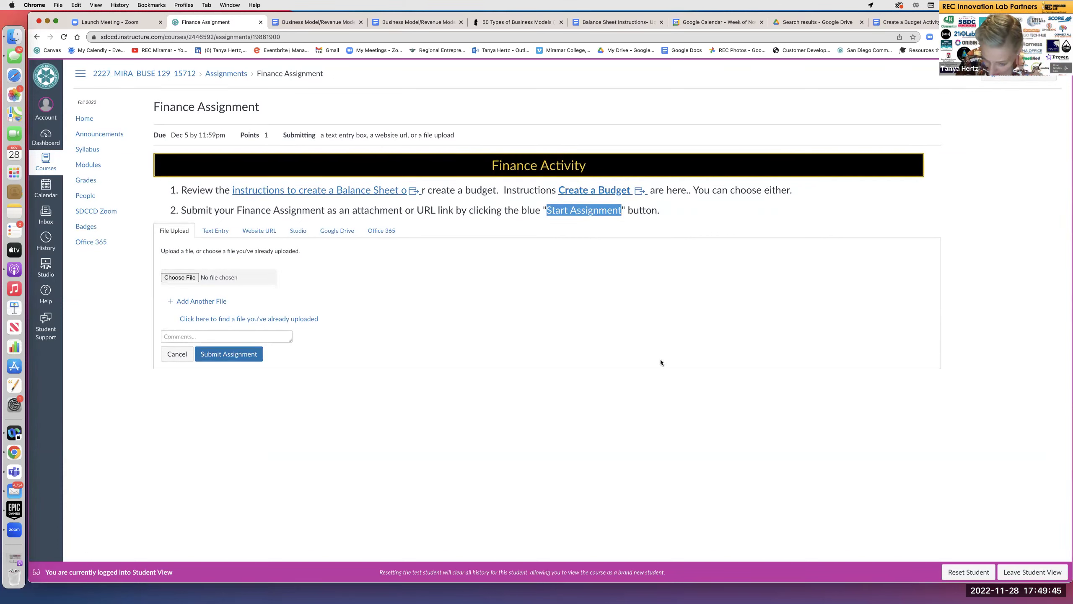
left_click(1010, 573)
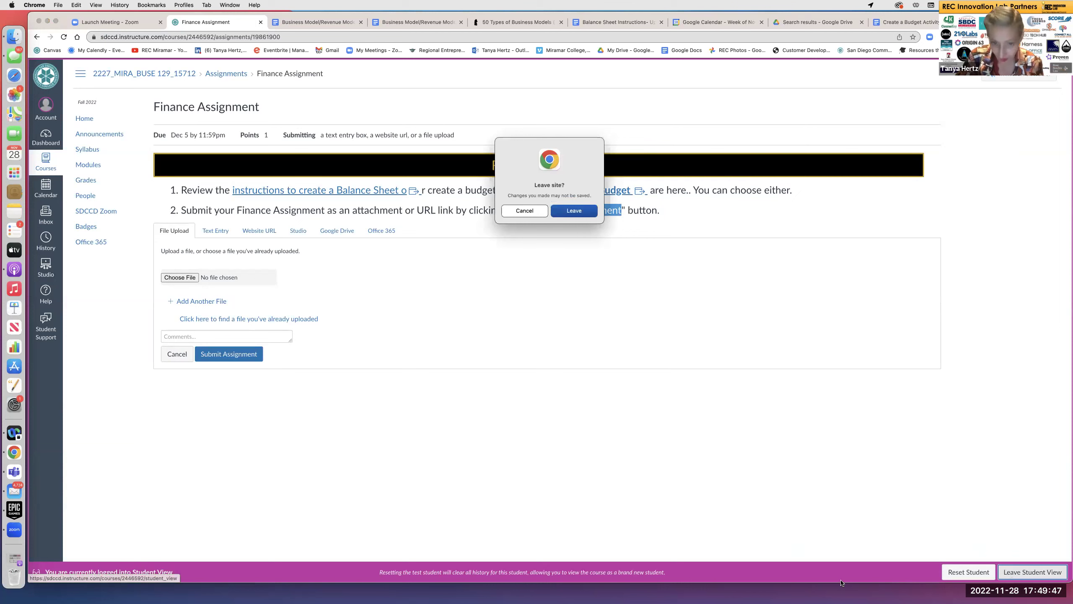
left_click(574, 210)
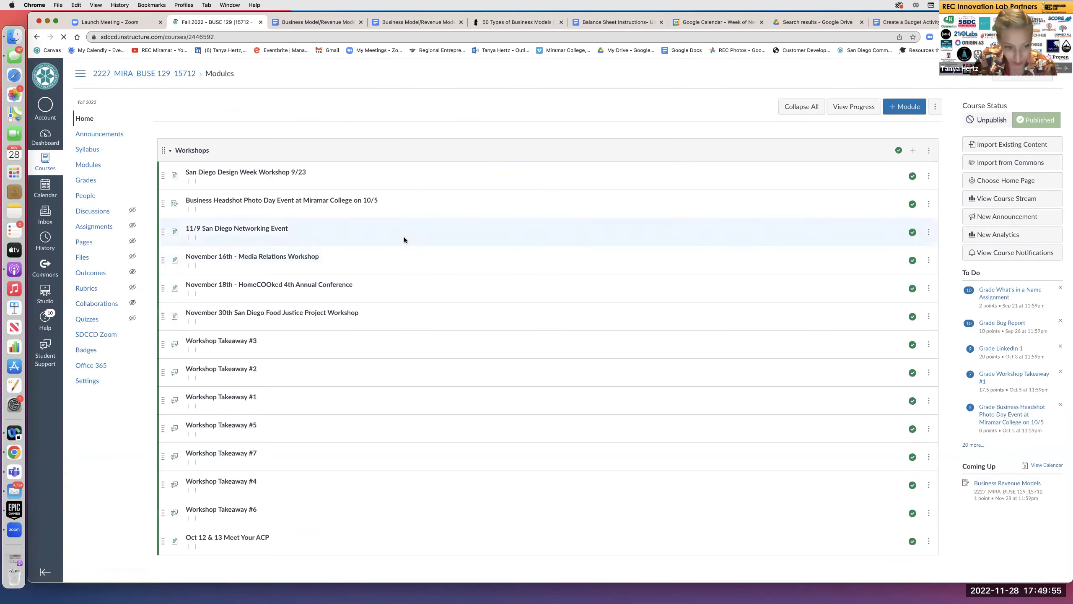
Step: Look through the course modules from Workshops to Week 13 and open the Week 11 Schedule page
scroll(280, 238, "down", 15)
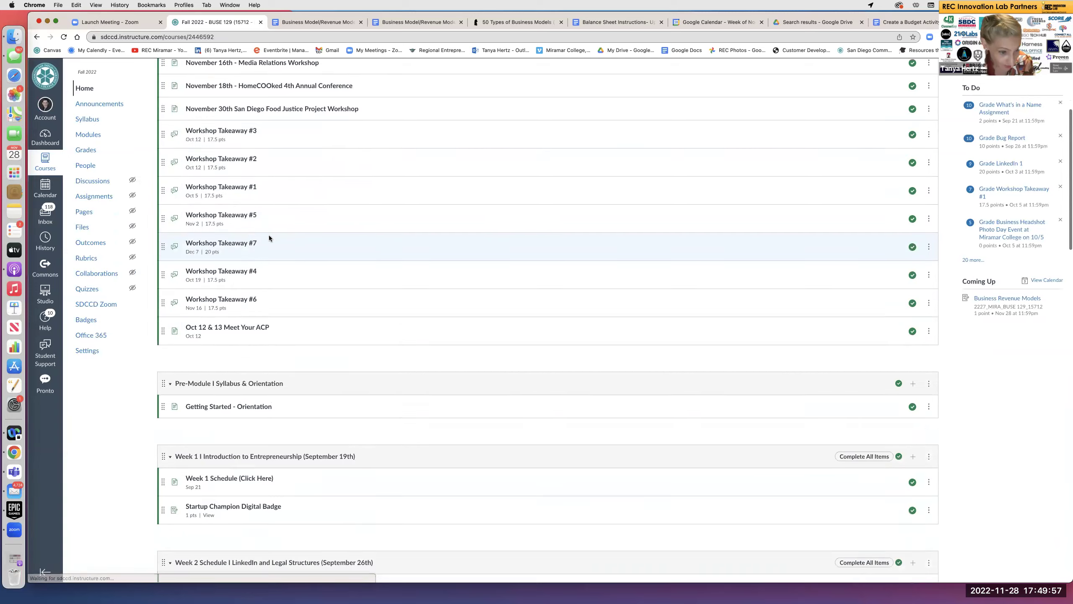
scroll(262, 233, "down", 15)
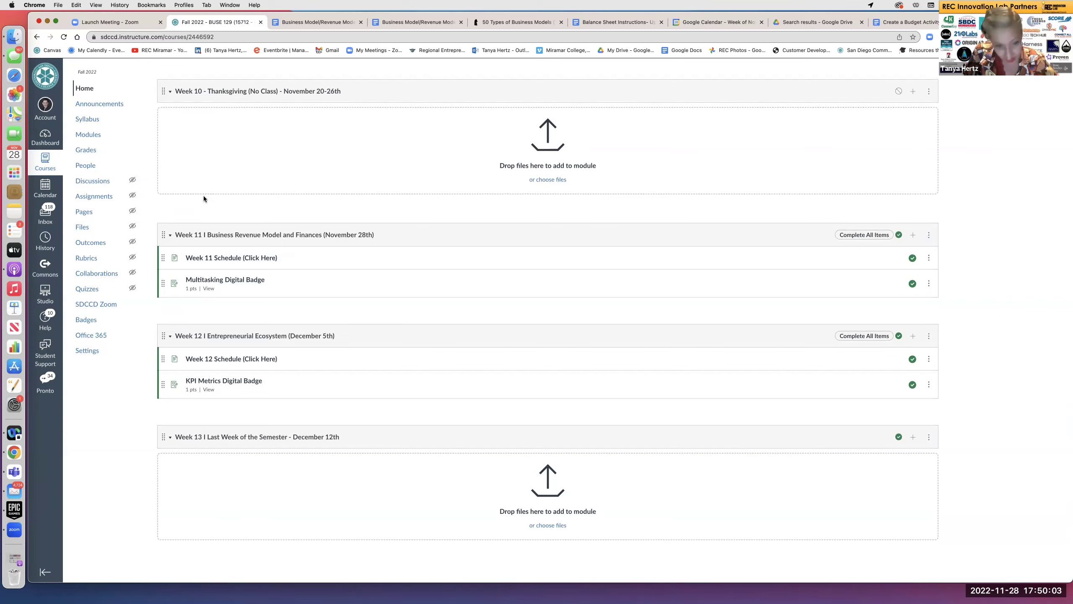
scroll(338, 340, "up", 20)
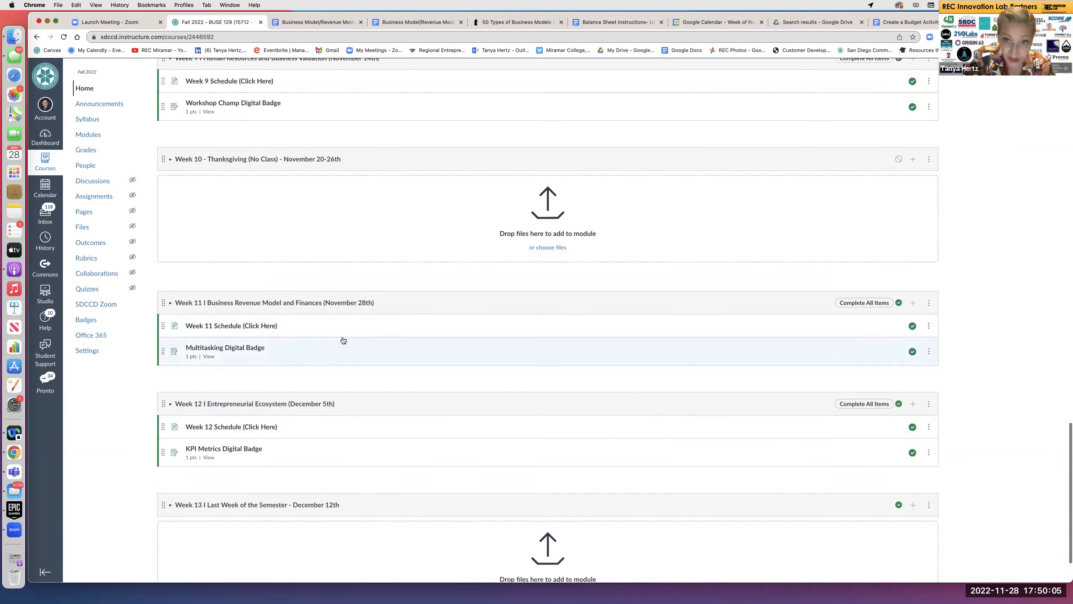
scroll(329, 339, "up", 10)
scroll(331, 332, "down", 15)
scroll(331, 330, "up", 20)
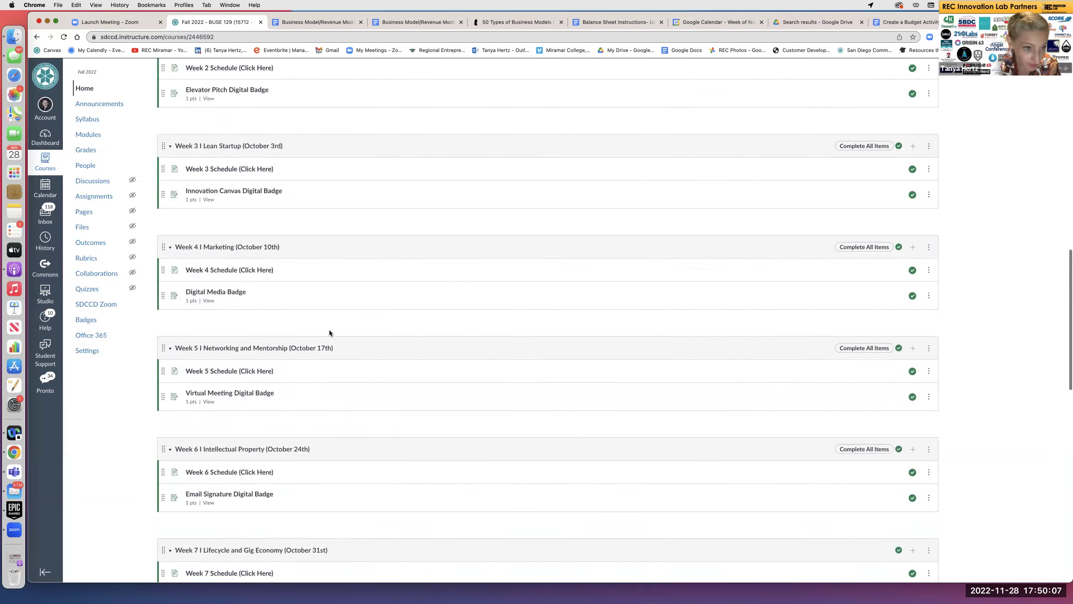
scroll(329, 333, "up", 1)
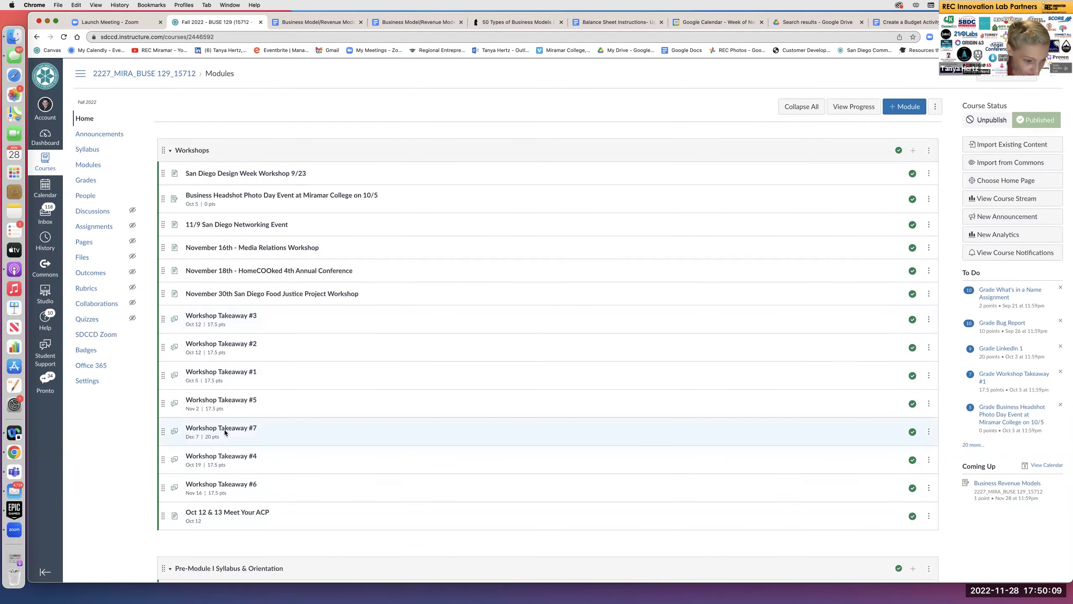
scroll(221, 425, "down", 20)
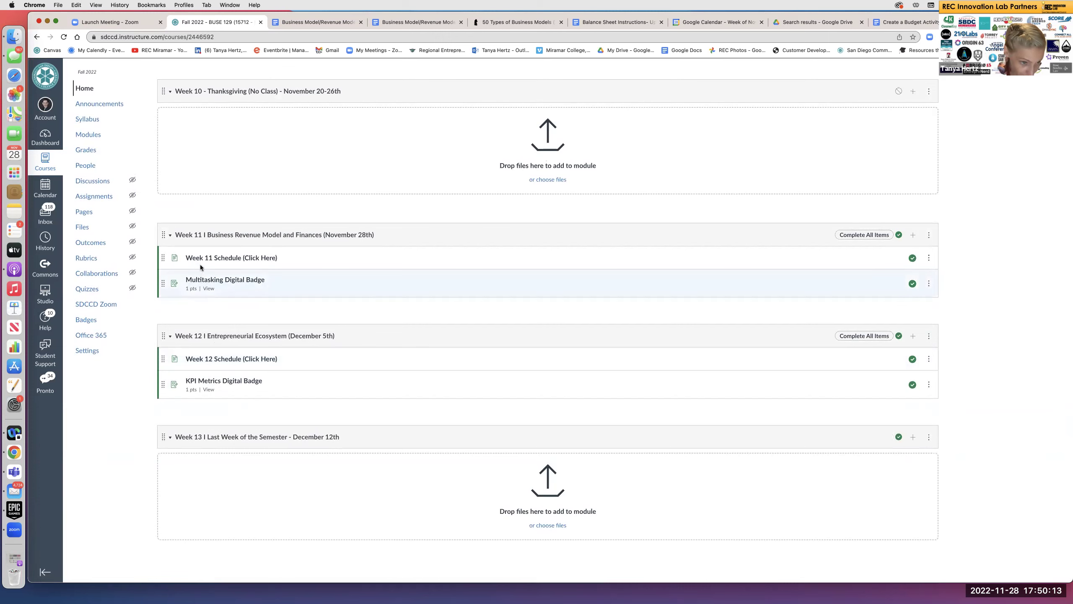
left_click(200, 258)
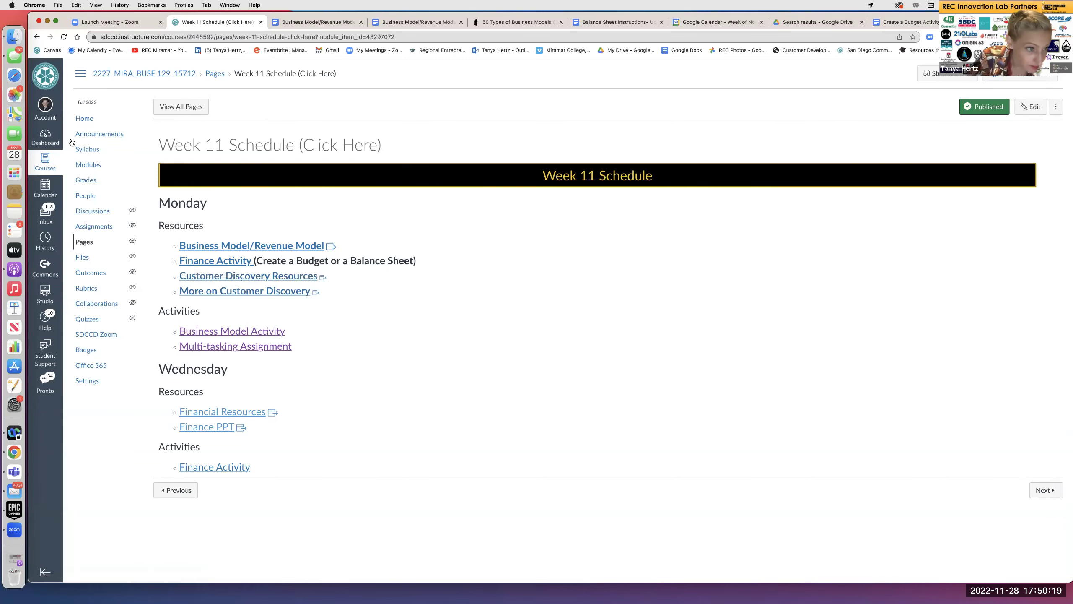
Step: Open Workshop Takeaway #7 from the Workshops module to review its instructions, and return to the course home page
left_click(89, 121)
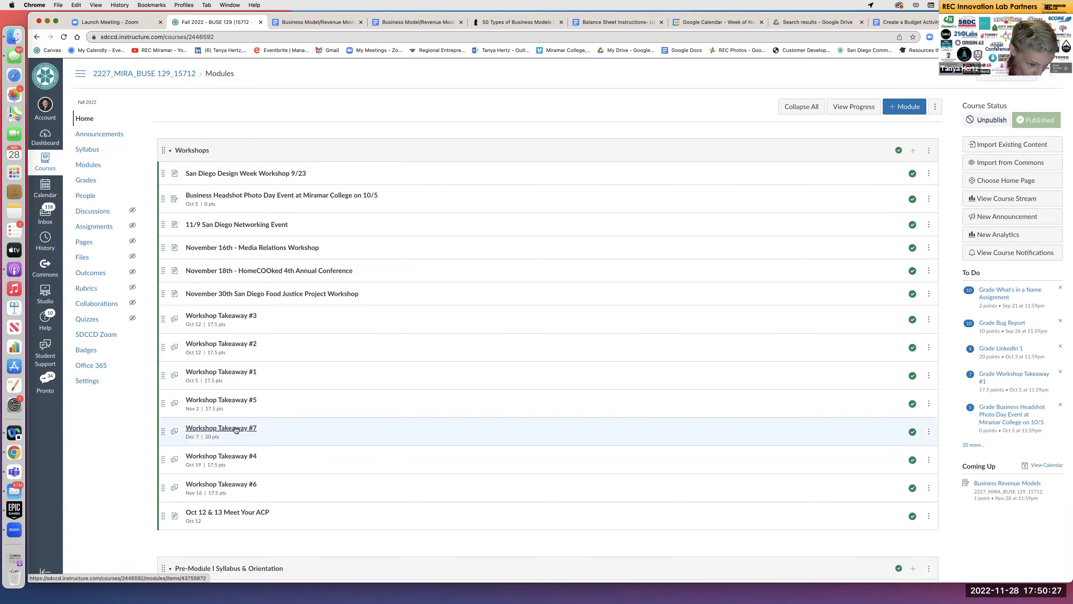
left_click(235, 429)
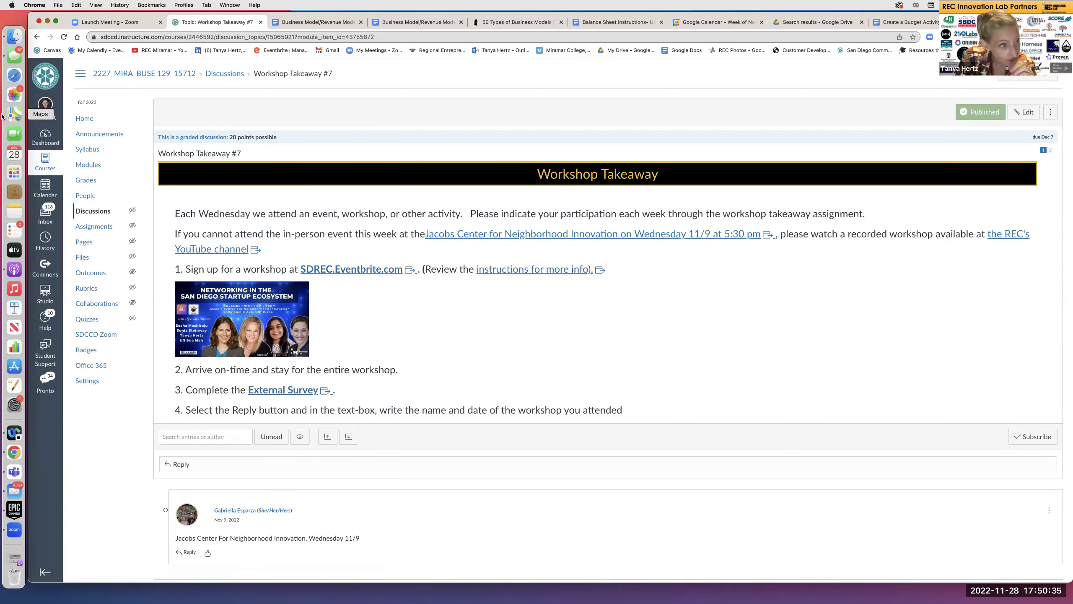
left_click(82, 119)
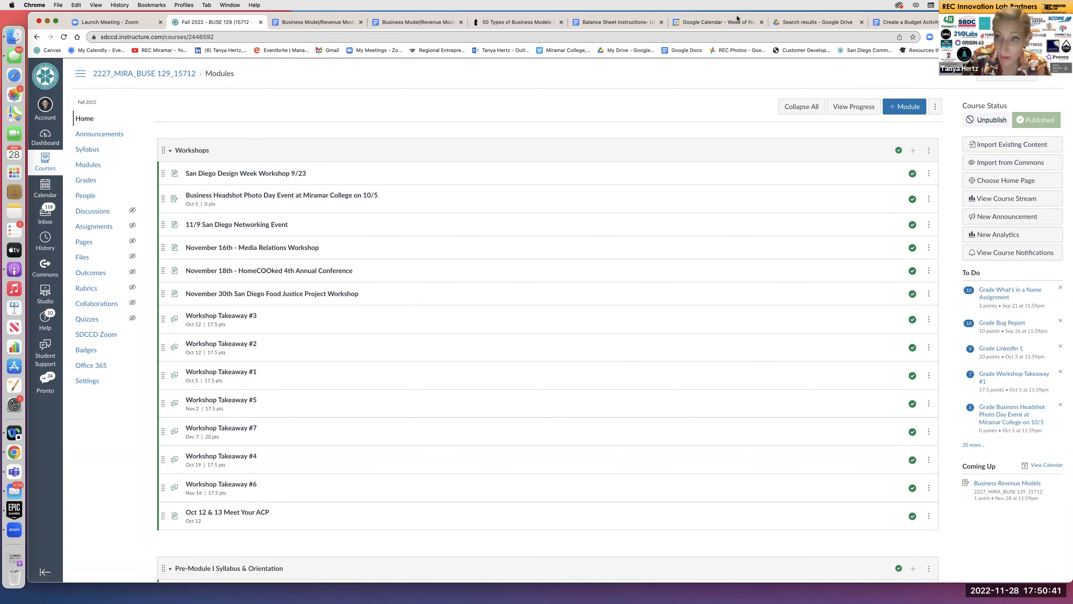
Step: Review the due dates in the syllabus's course summary and open Workshop Takeaway #7, due Dec 7, from there
left_click(84, 149)
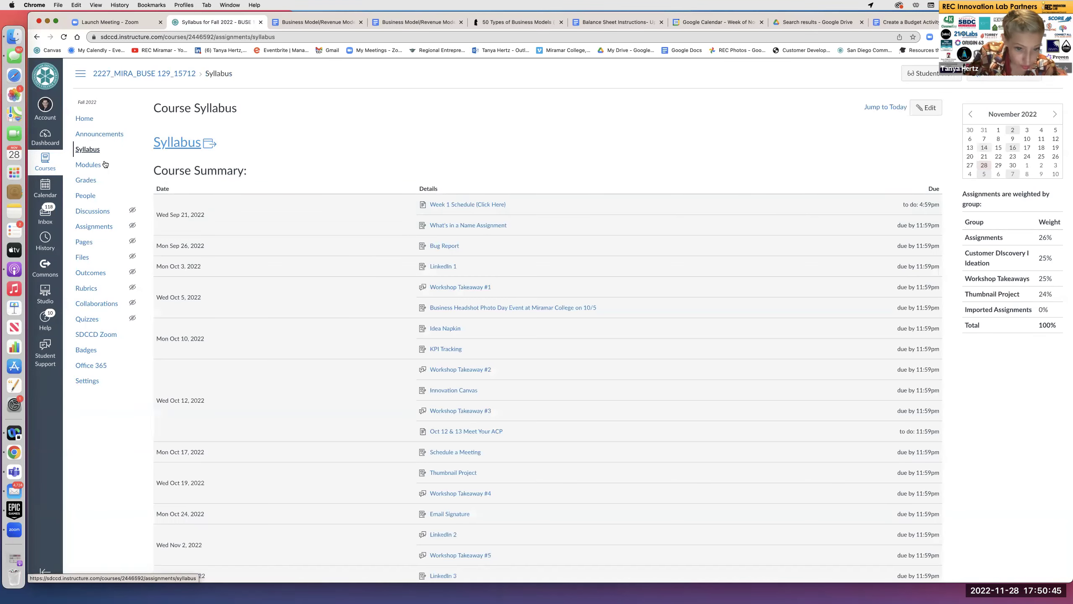
scroll(374, 277, "down", 10)
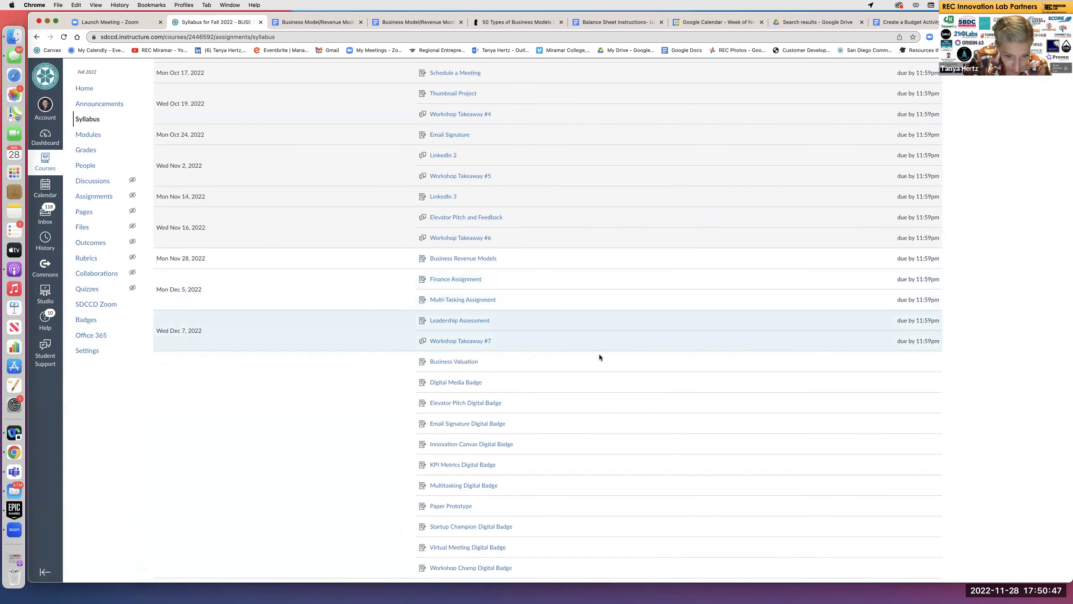
left_click(464, 342)
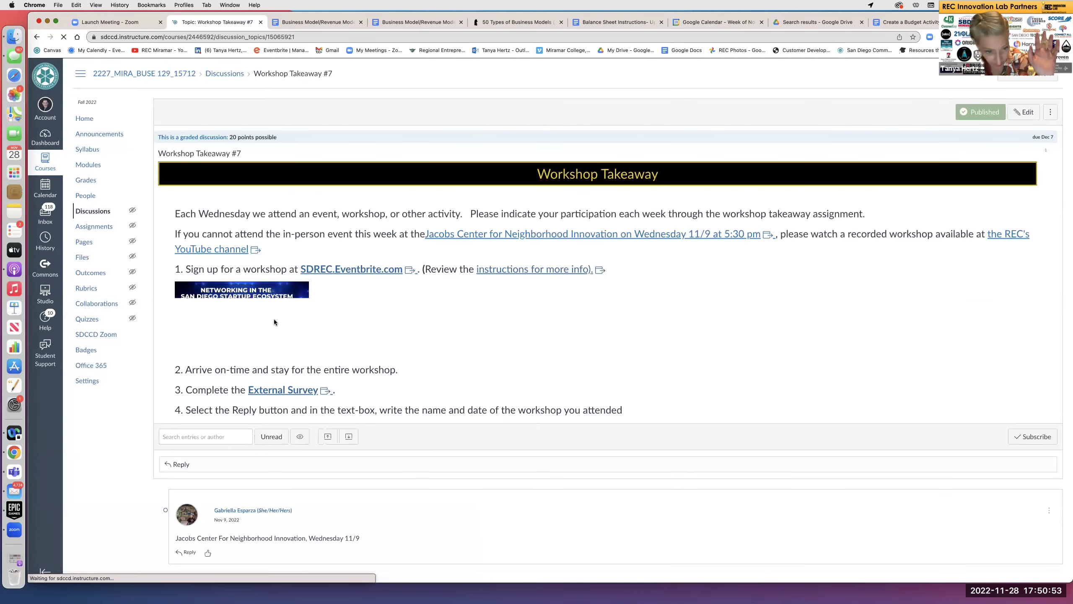
left_click_drag(883, 135, 878, 202)
left_click(810, 301)
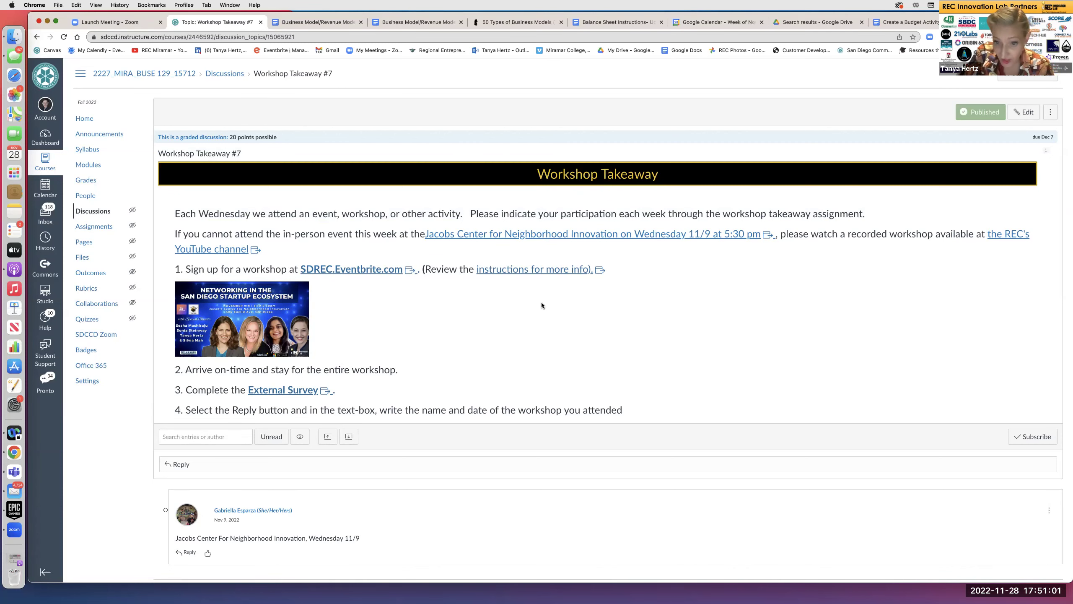
Step: Follow the SDREC.Eventbrite.com link to view the upcoming REC Innovation Lab events, and return to the Workshop Takeaway #7 discussion
left_click(343, 268)
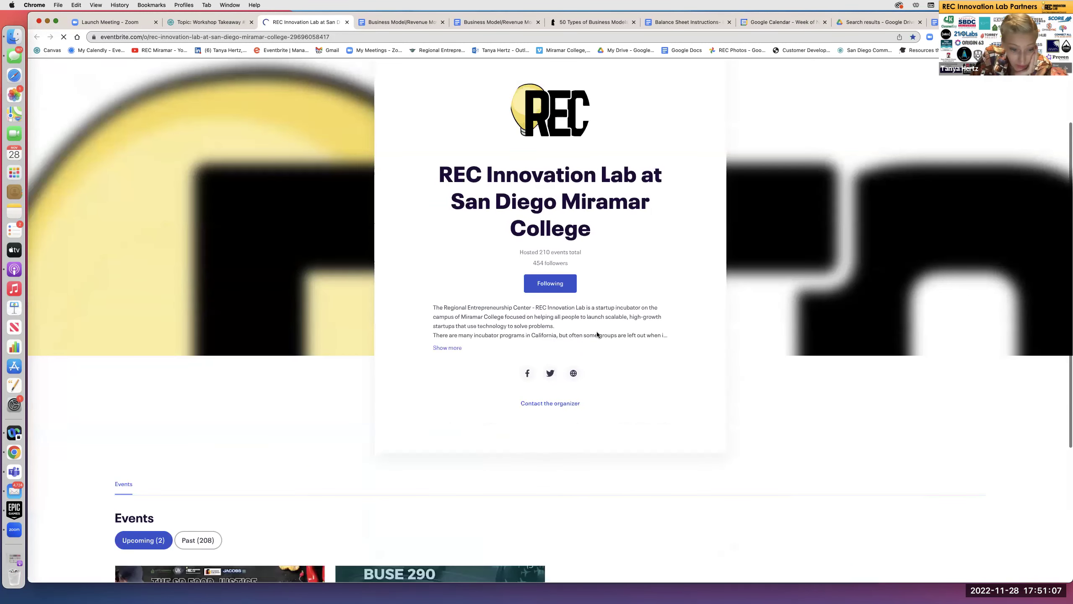
scroll(596, 333, "down", 5)
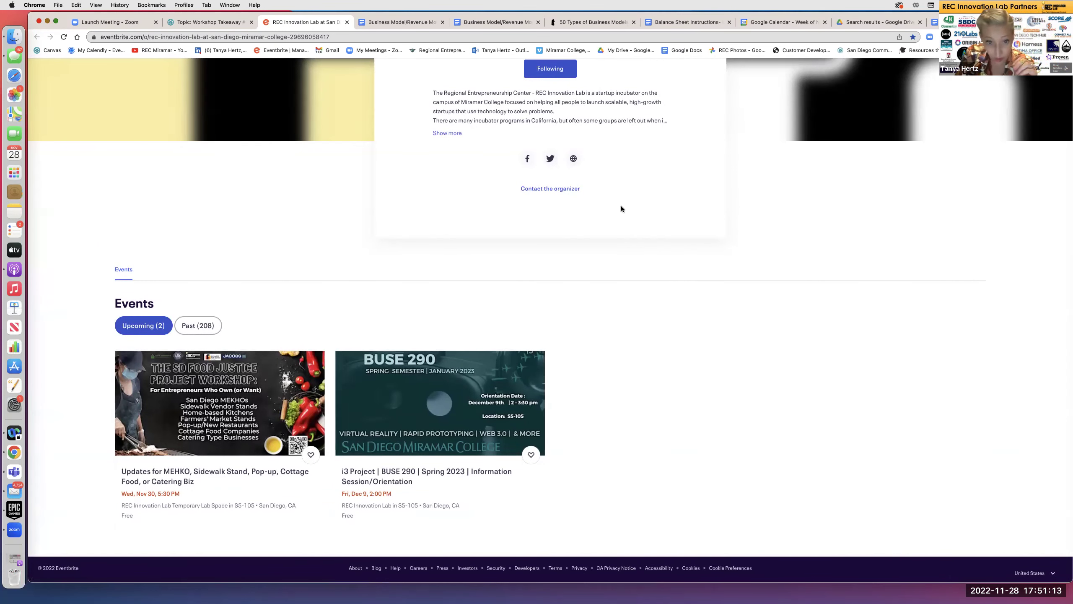
scroll(882, 354, "up", 8)
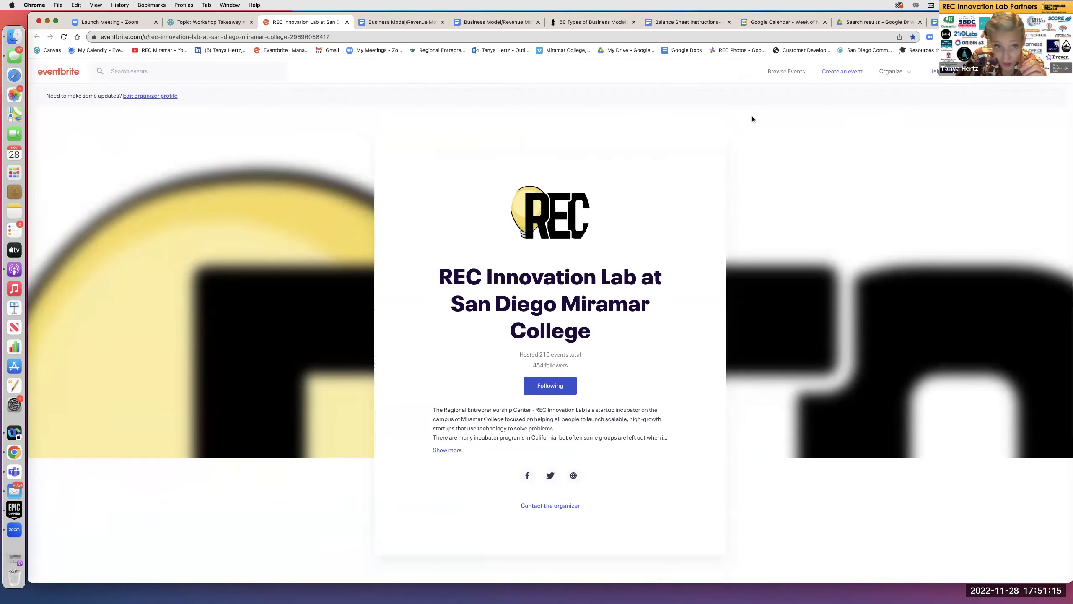
left_click(215, 23)
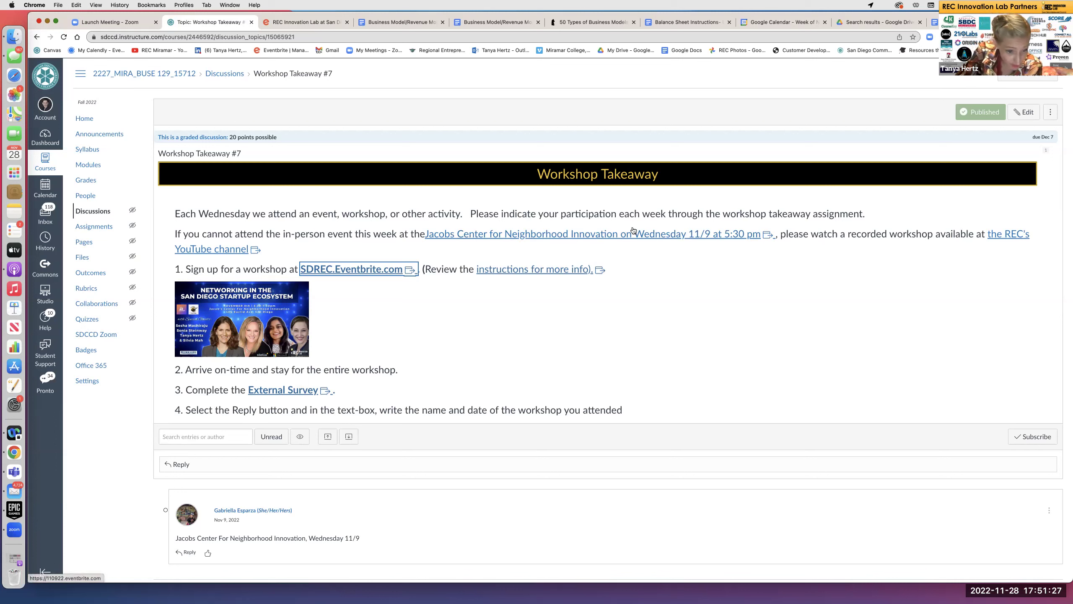
Step: Follow the REC's YouTube channel link and browse the recorded workshops in the REC Workshops playlist
left_click(1008, 236)
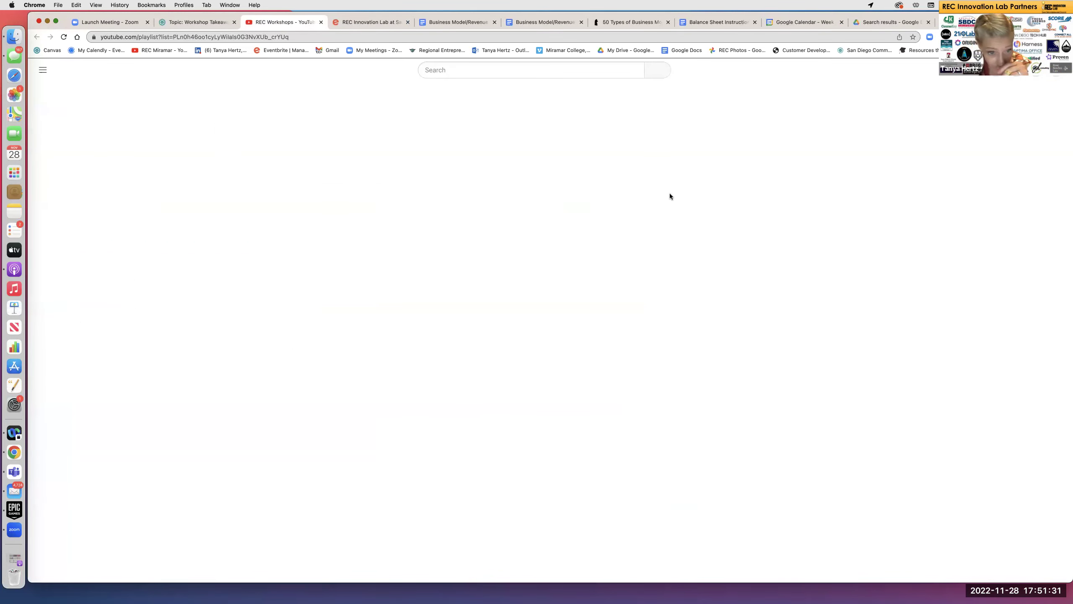
scroll(670, 192, "down", 10)
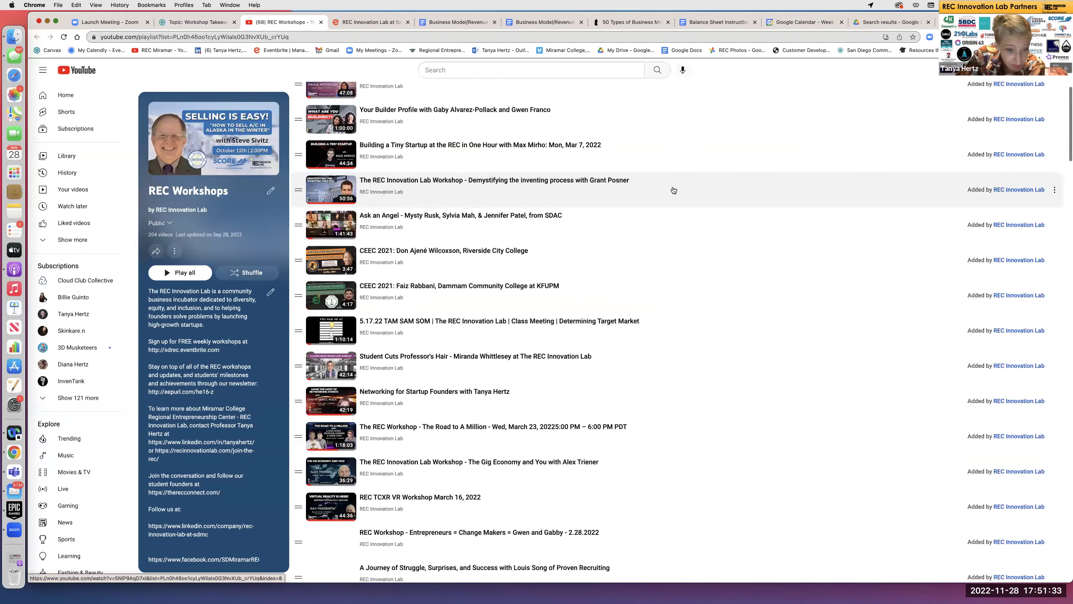
scroll(666, 190, "down", 20)
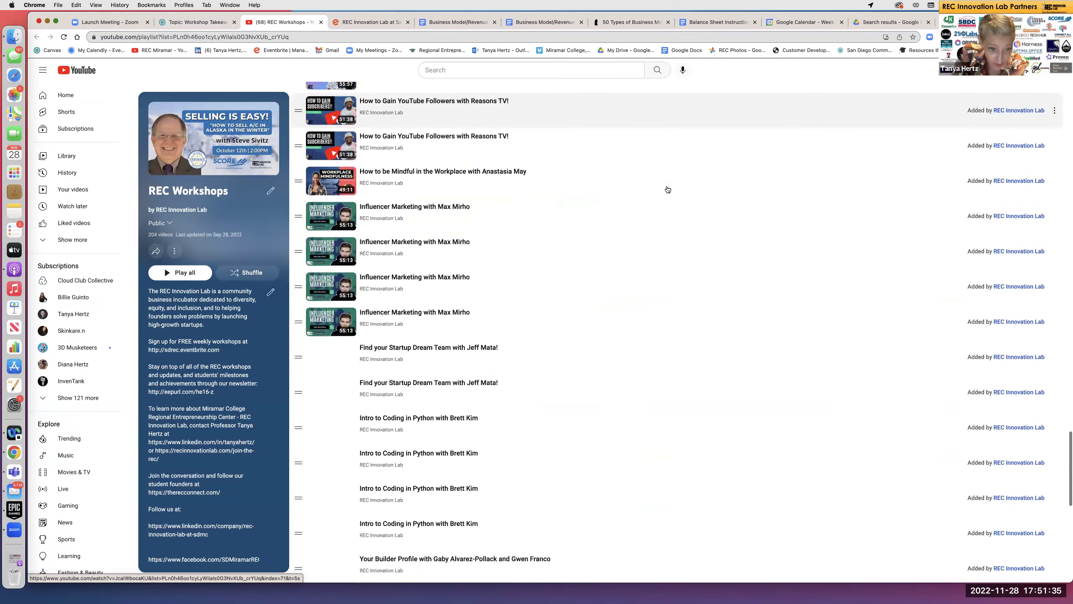
scroll(667, 188, "up", 20)
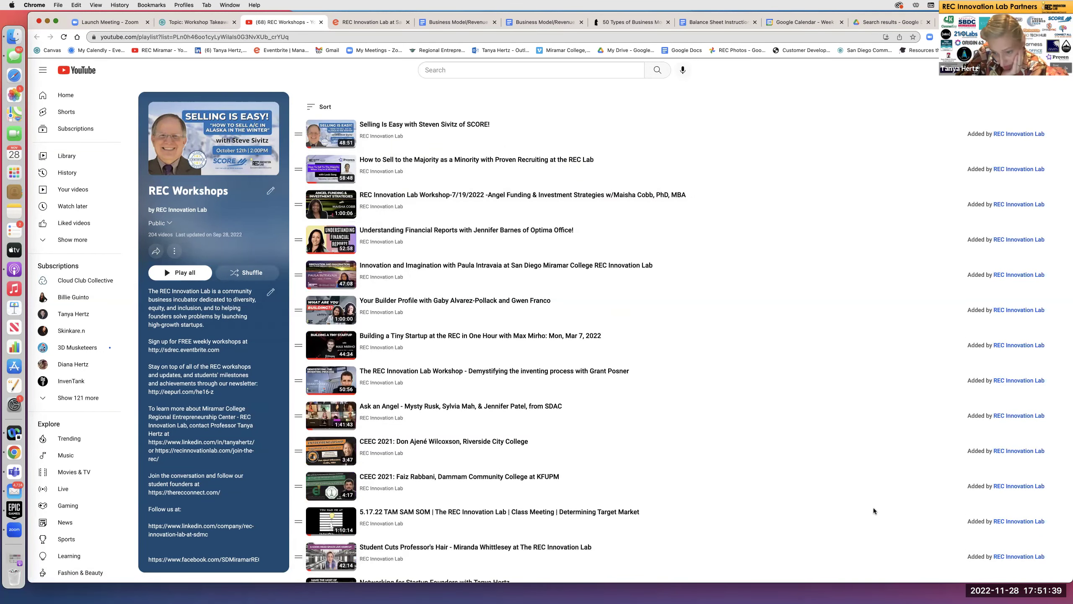
left_click(837, 428)
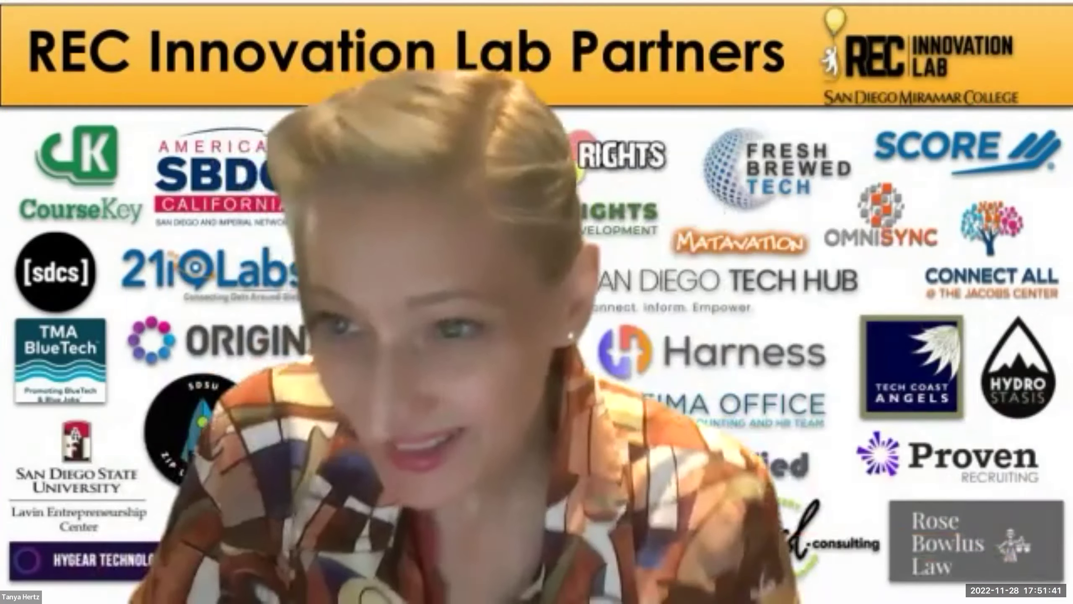